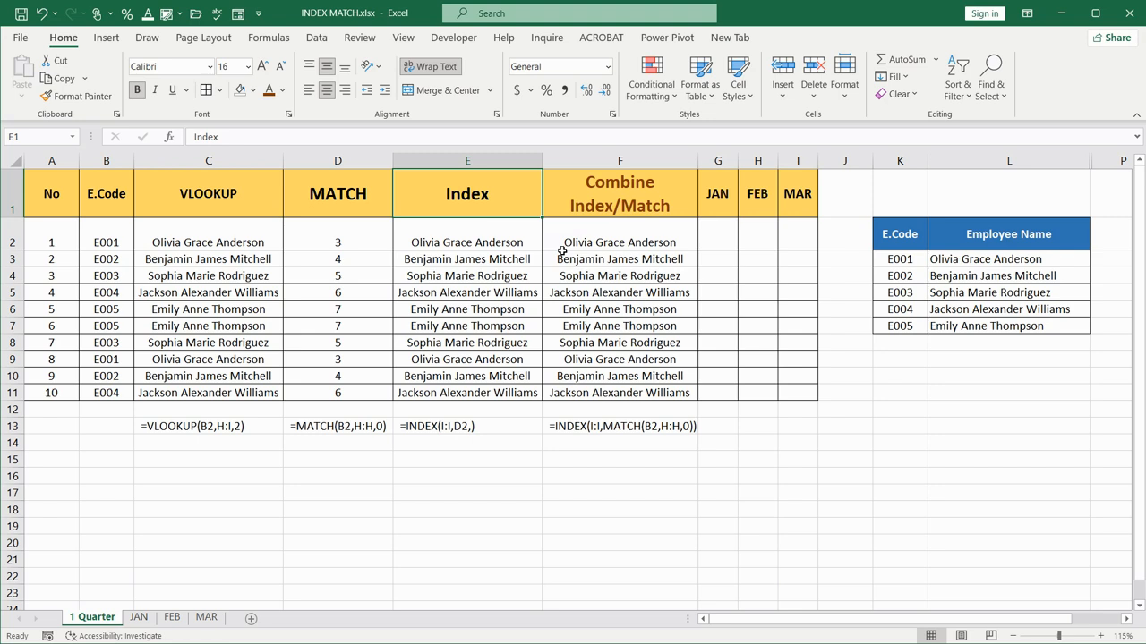
Step: Examine the existing VLOOKUP and INDEX formulas in row 2, the E.Code column and the employee lookup table
click(207, 242)
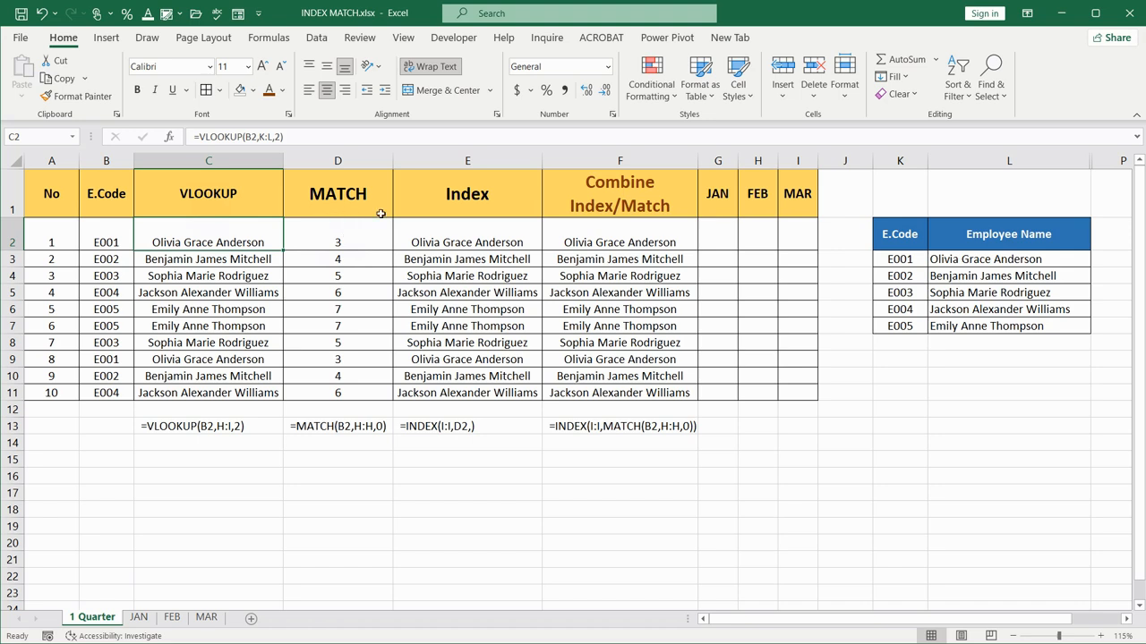
click(453, 239)
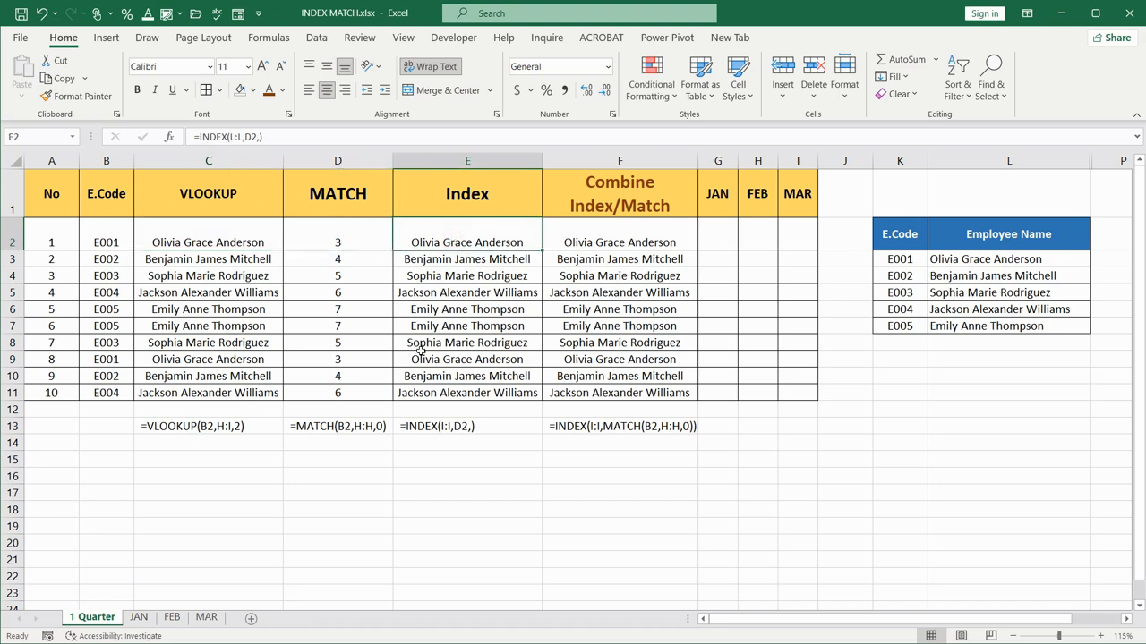
click(50, 162)
click(104, 161)
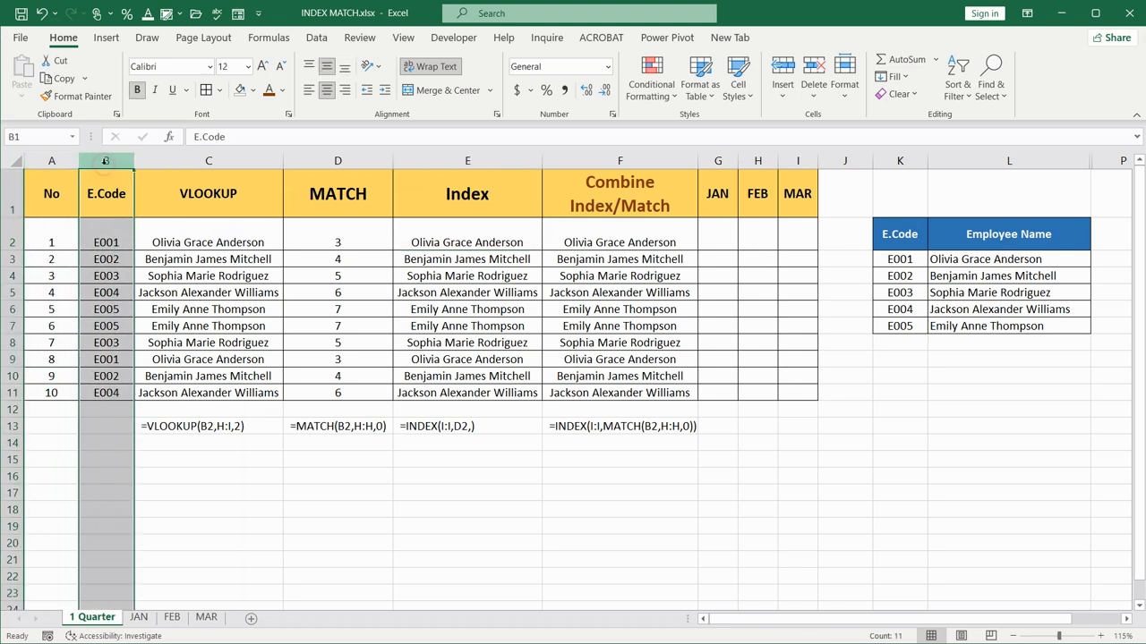
click(207, 238)
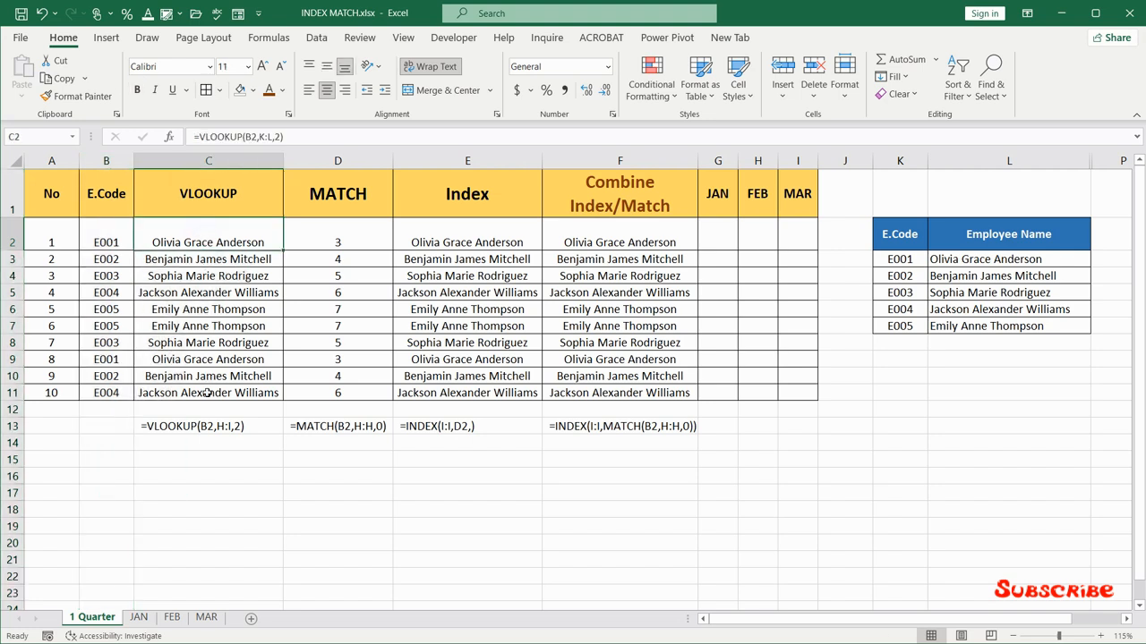
drag(908, 238, 1023, 327)
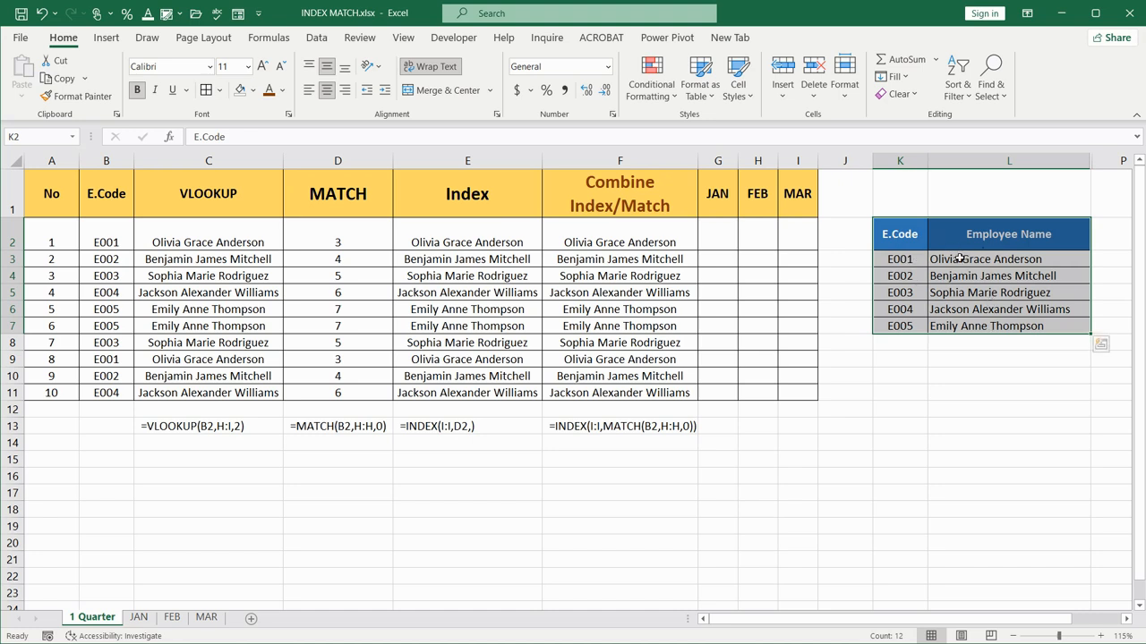
click(897, 261)
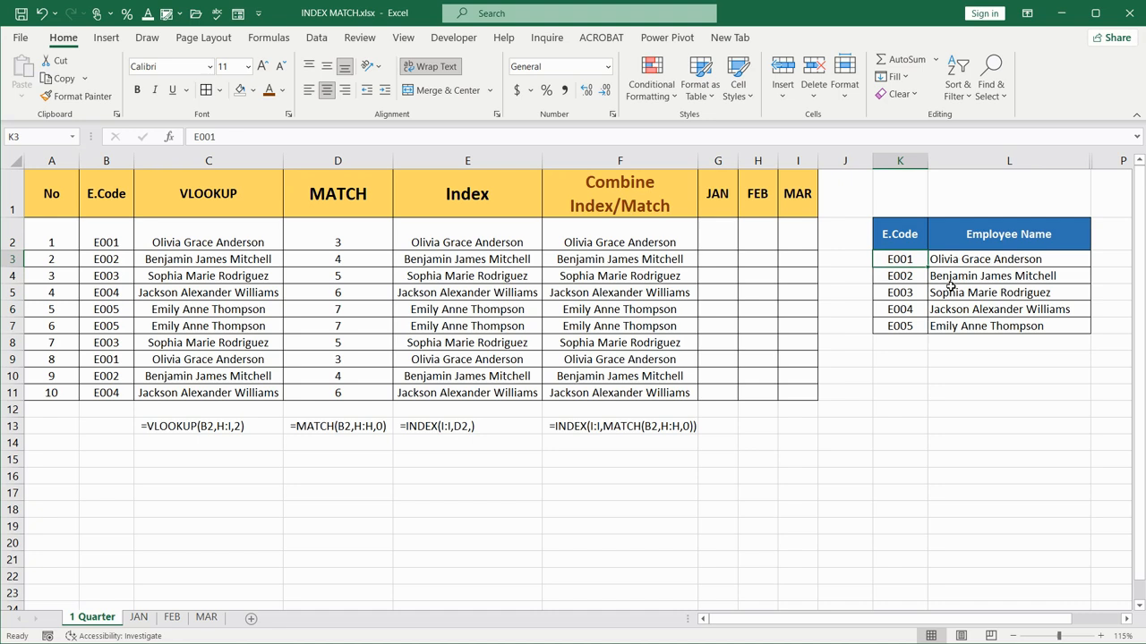
Step: Clear the lookup results in C2:F11 beneath the VLOOKUP, MATCH, Index and Combine Index/Match headers
drag(227, 231, 624, 391)
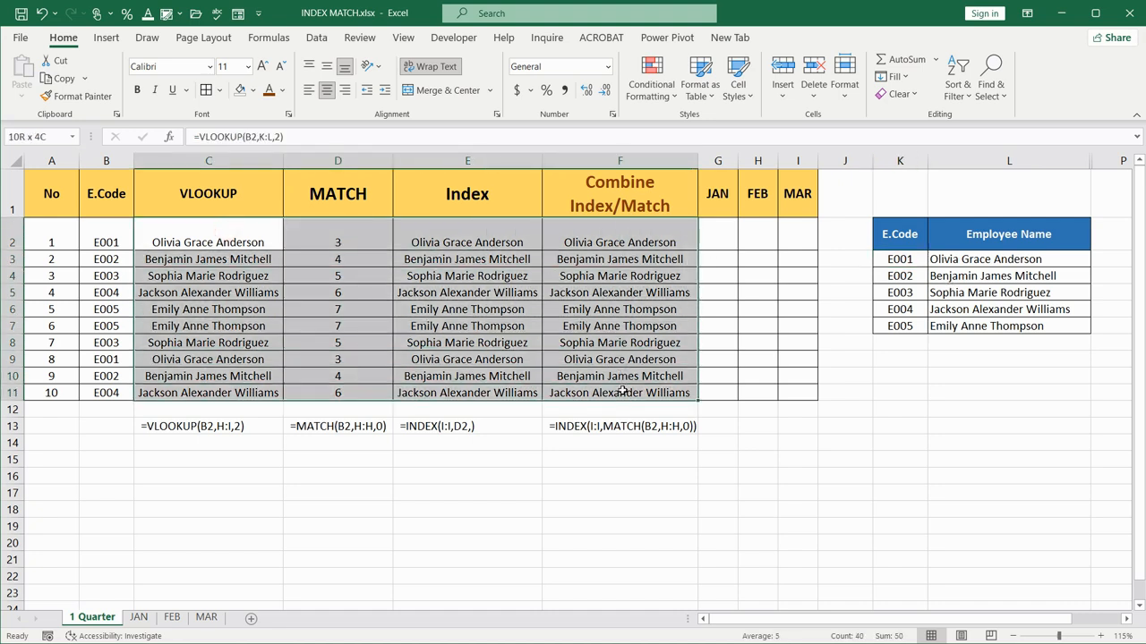
key(Delete)
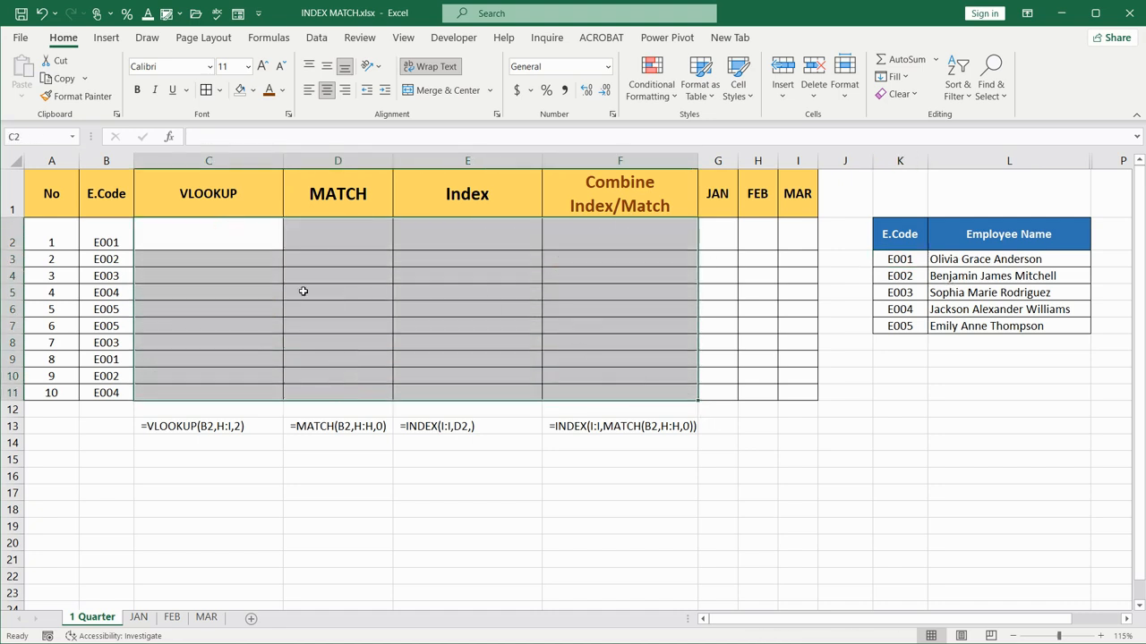
Step: Enter =VLOOKUP(B2,H:I,2) in C2 to look up the employee name for the first E.Code
click(191, 231)
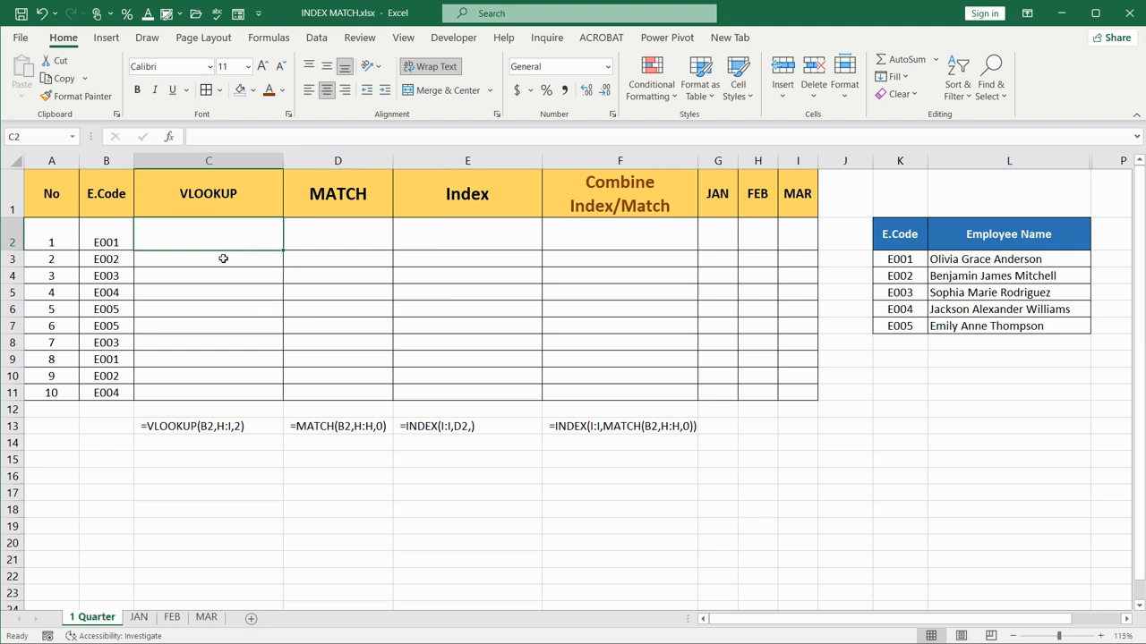
text(=)
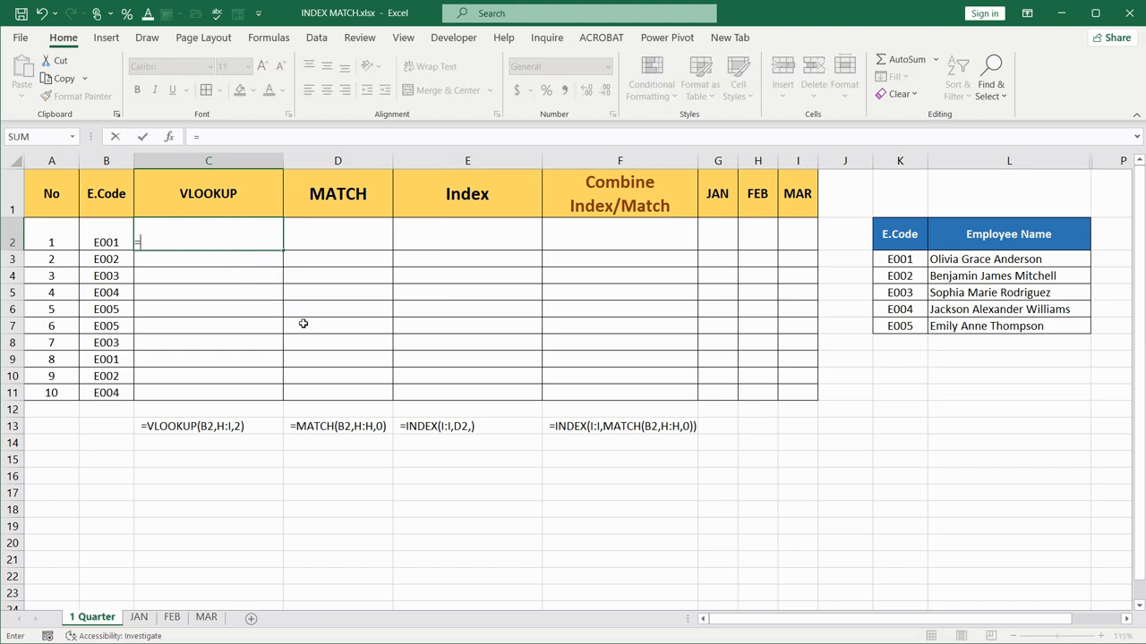
text(vloo)
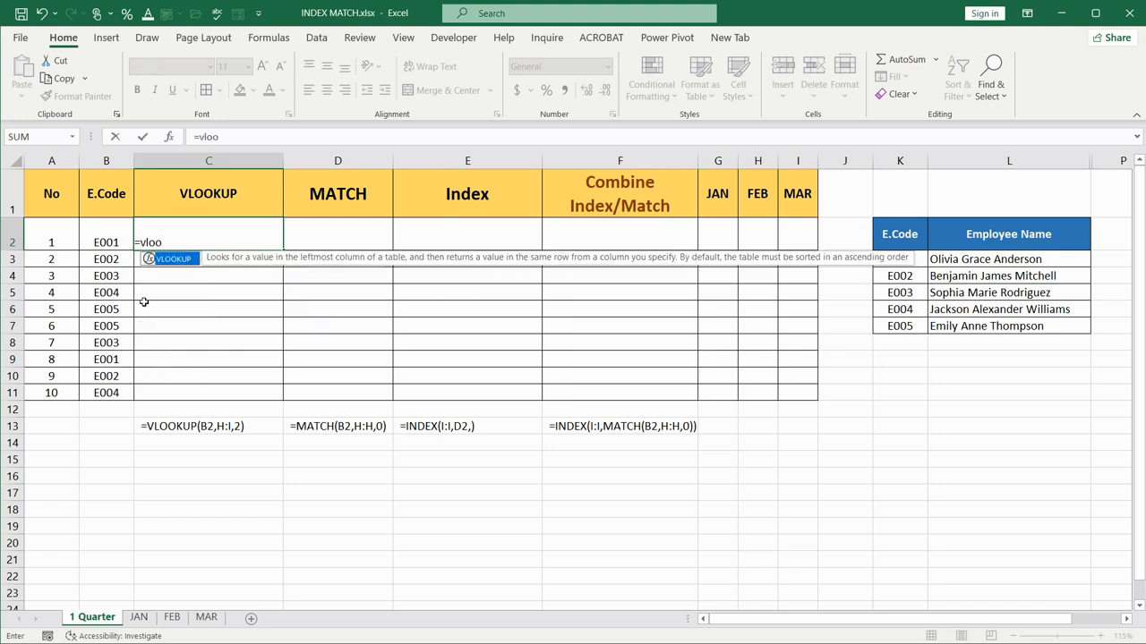
double_click(167, 261)
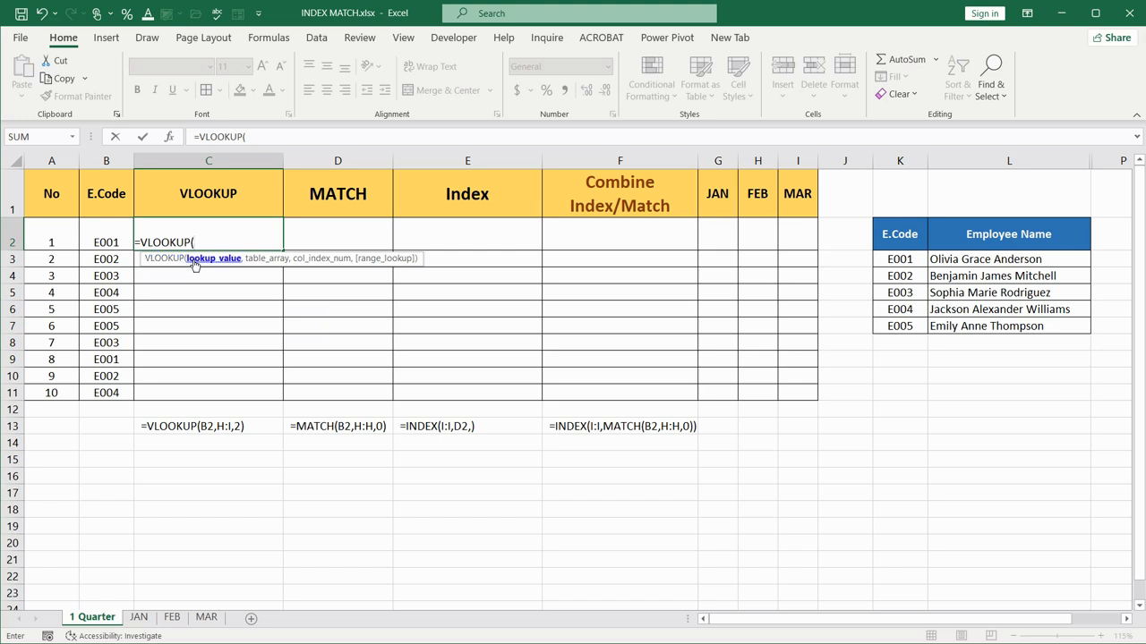
click(101, 232)
text(,)
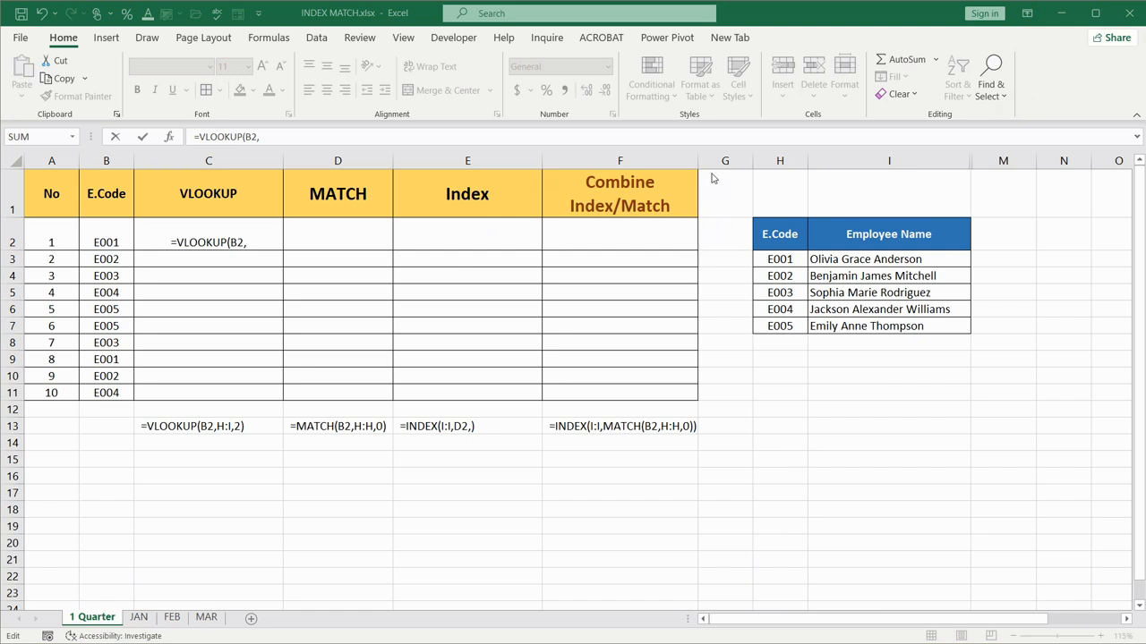
click(255, 243)
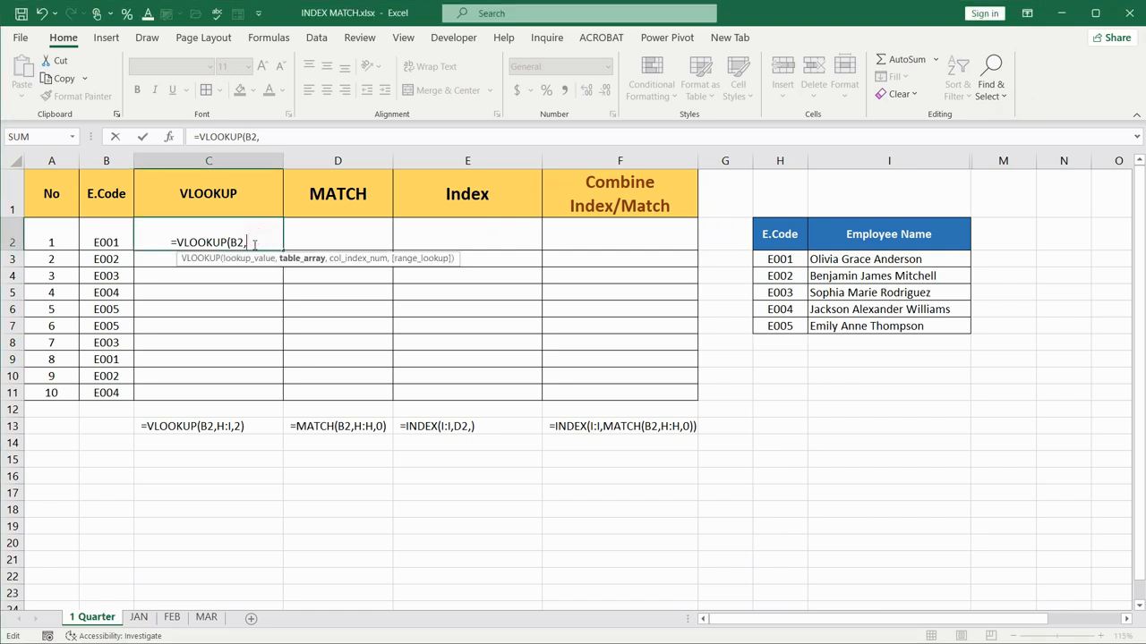
drag(780, 162, 892, 162)
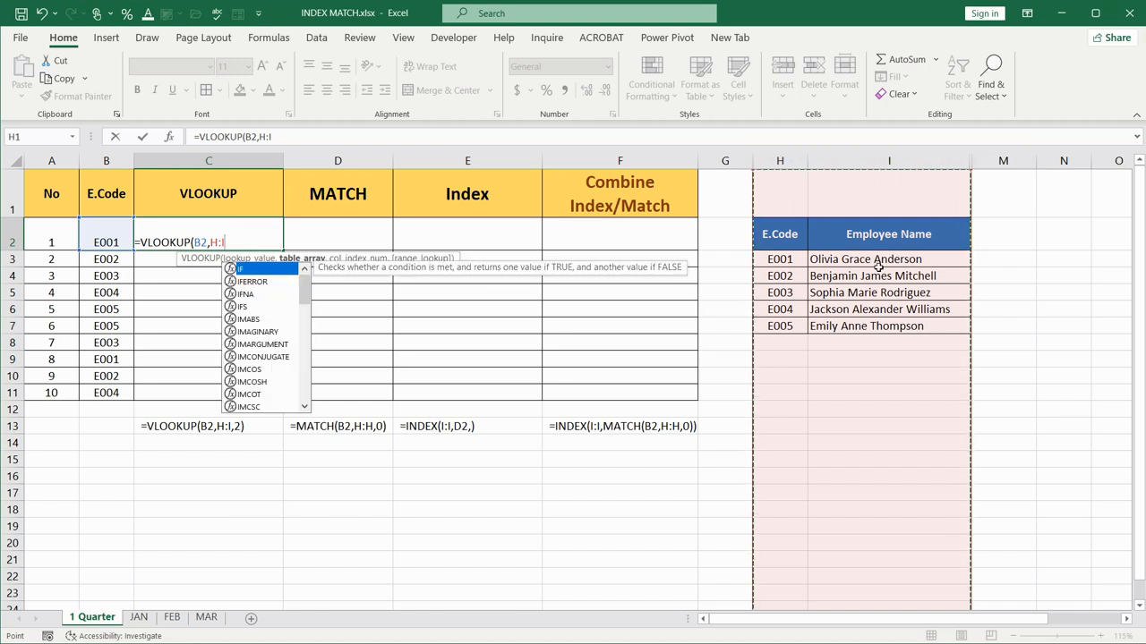
text(,)
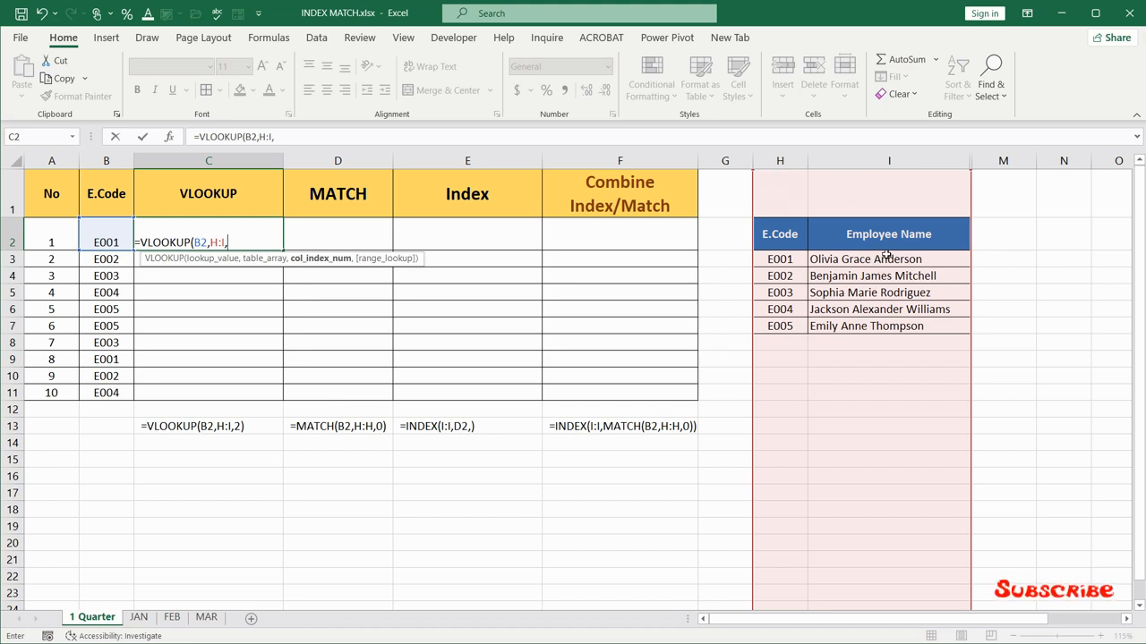
text(2))
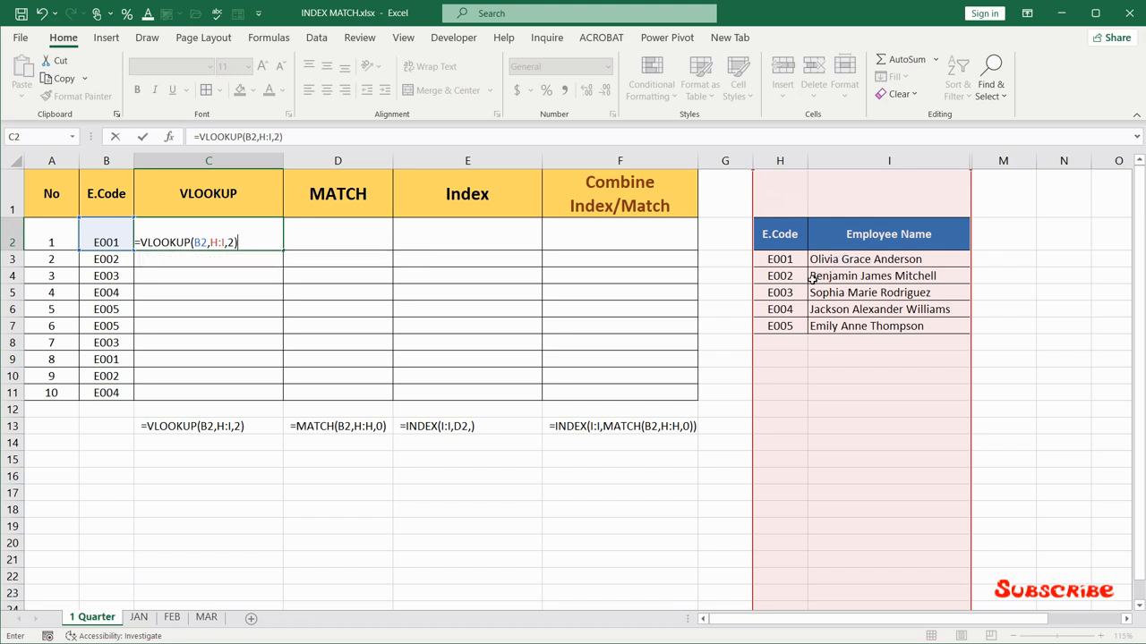
key(ctrl+Return)
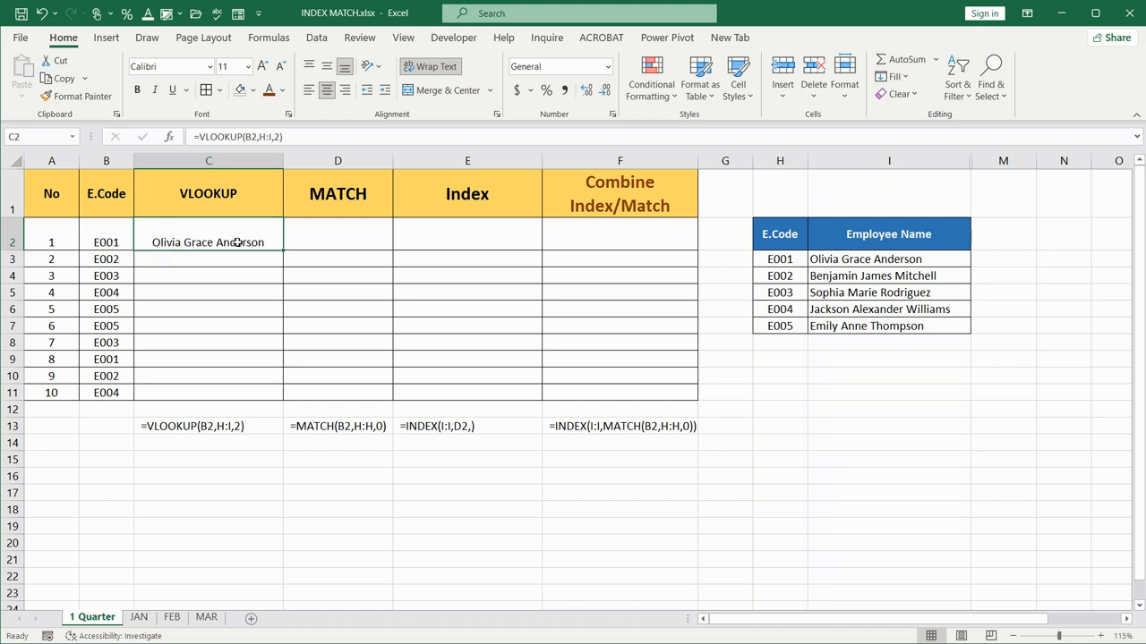
Step: Fill the VLOOKUP formula from C2 down through C11
double_click(282, 251)
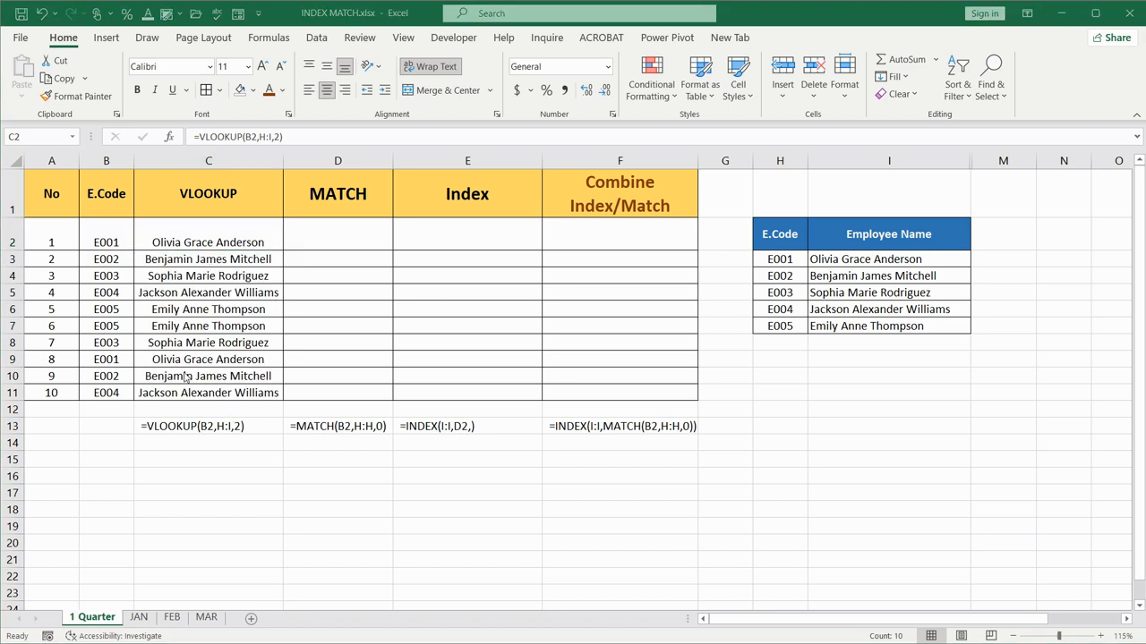
key(ctrl+shift+Down)
key(ctrl+d)
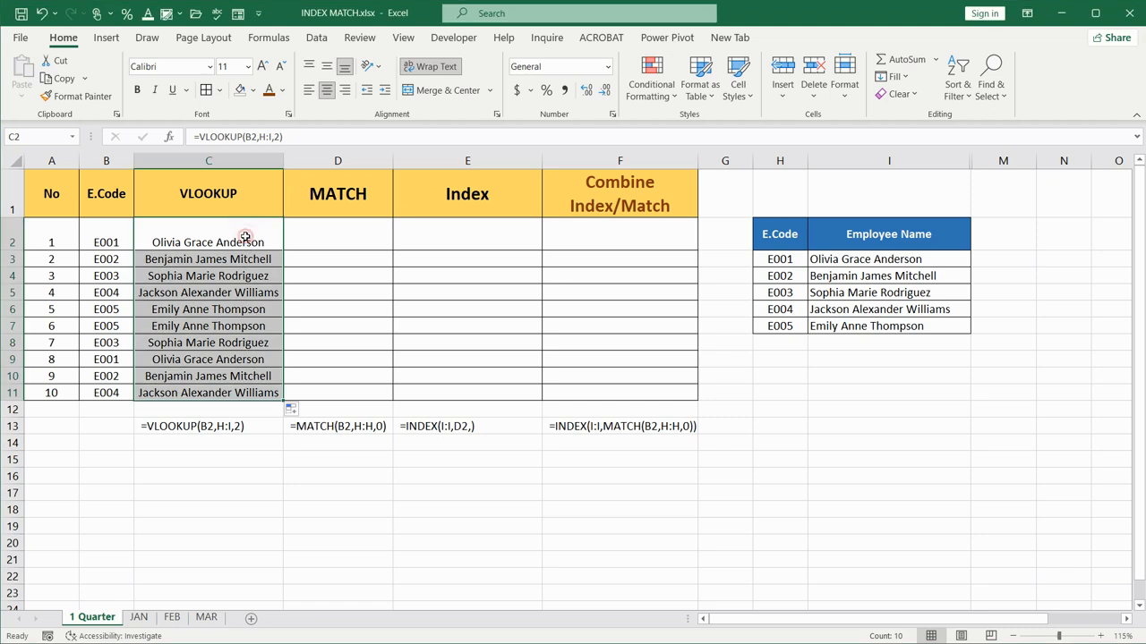
click(245, 237)
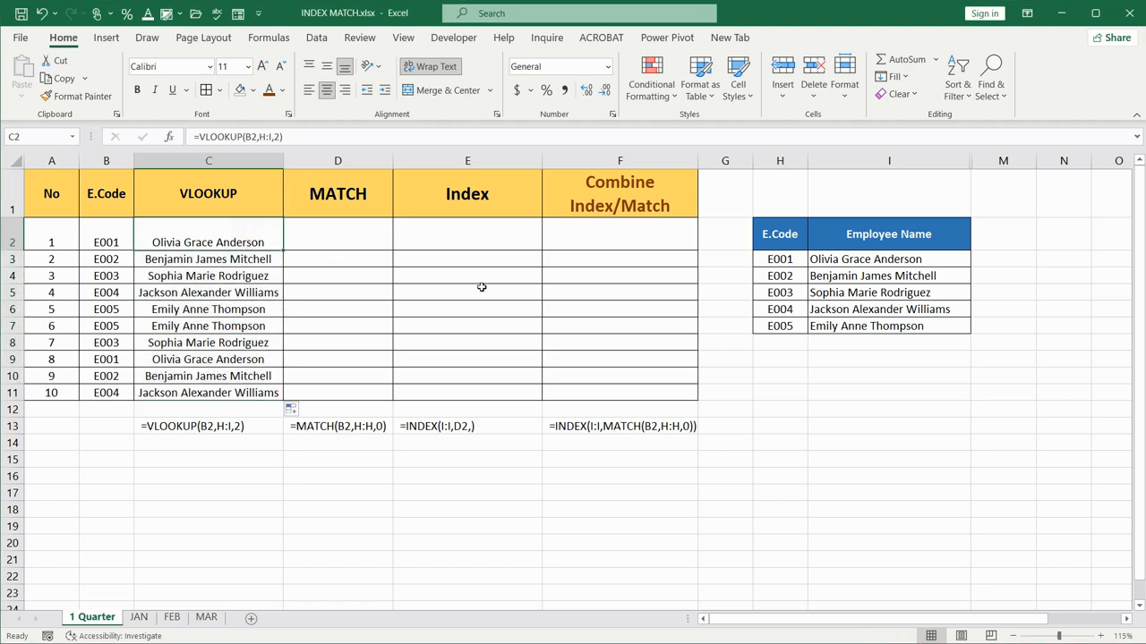
Step: Insert a blank column before the lookup table's Employee Name column and delete it again
click(846, 161)
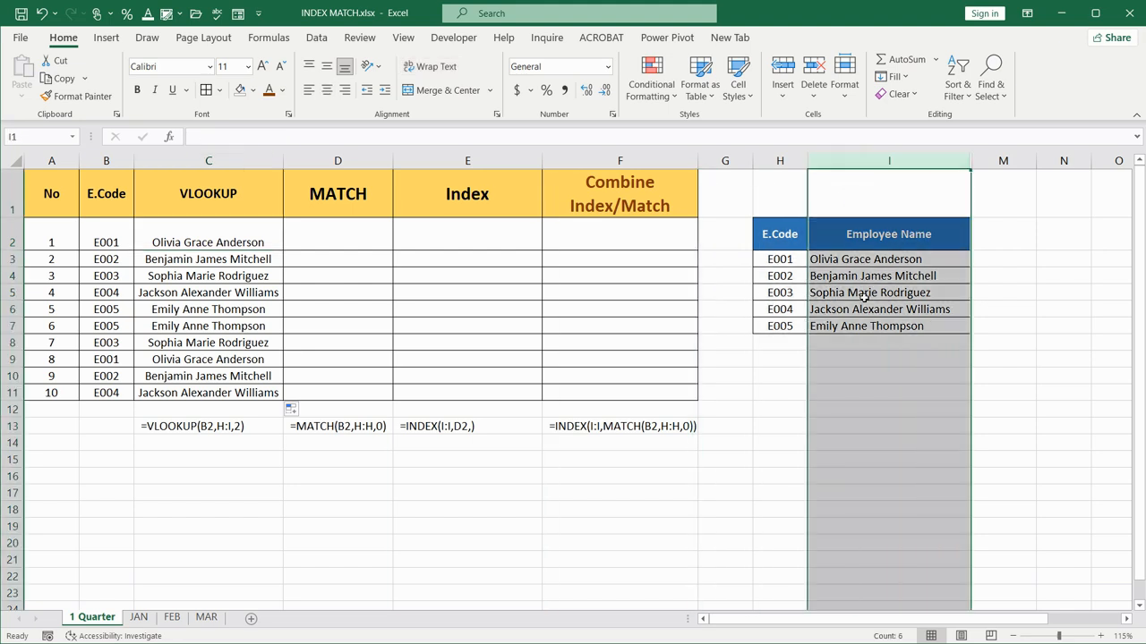
click(782, 70)
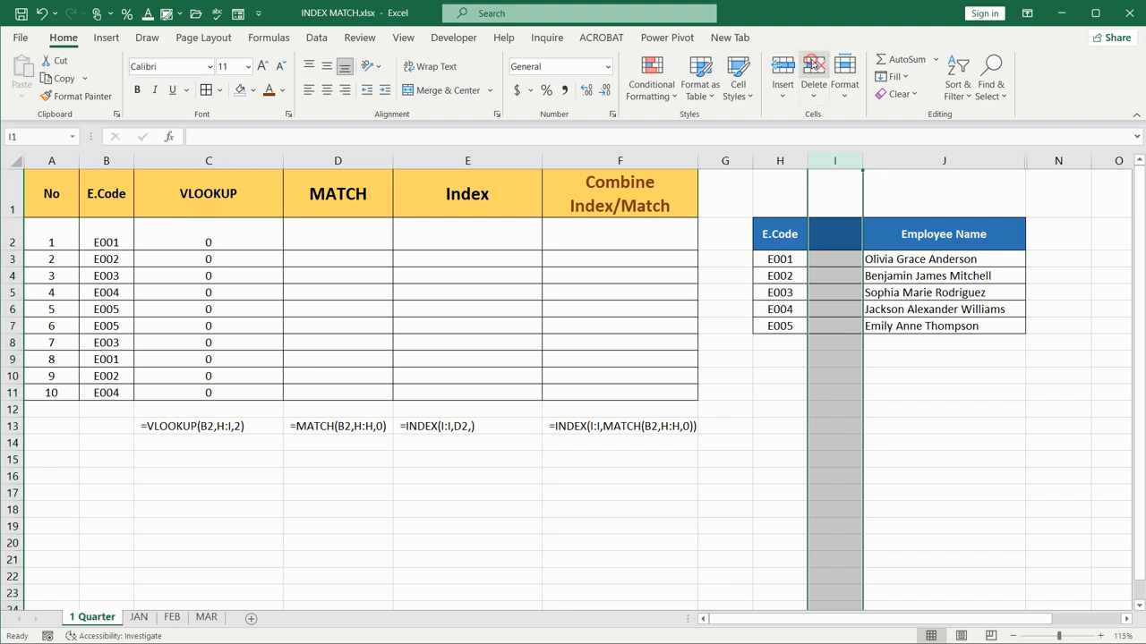
click(827, 79)
click(839, 240)
click(342, 238)
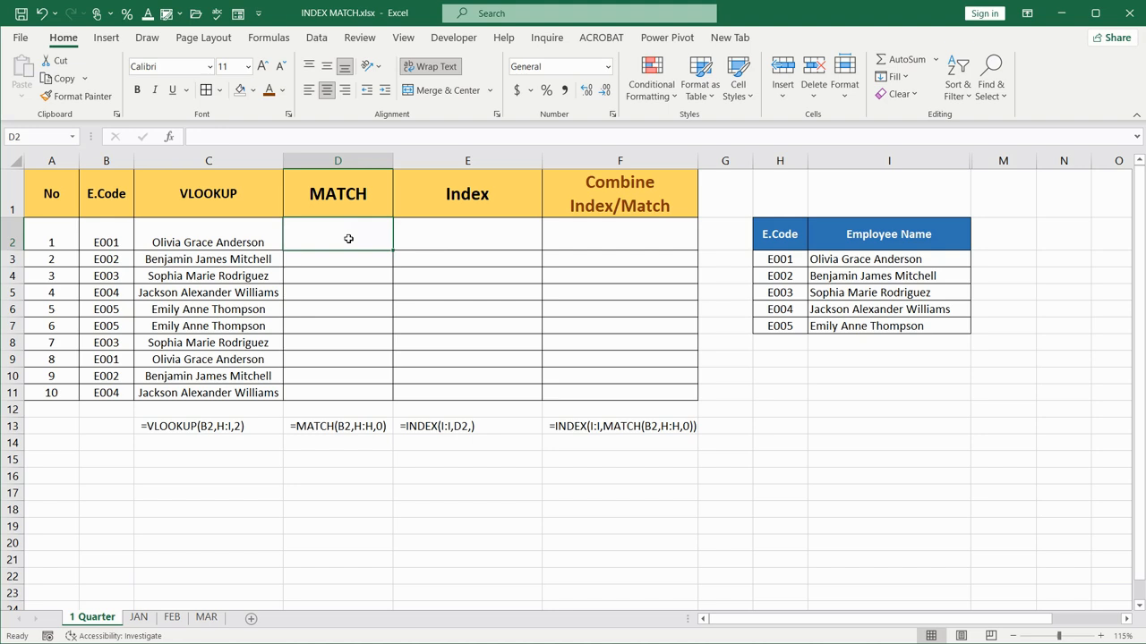
click(12, 235)
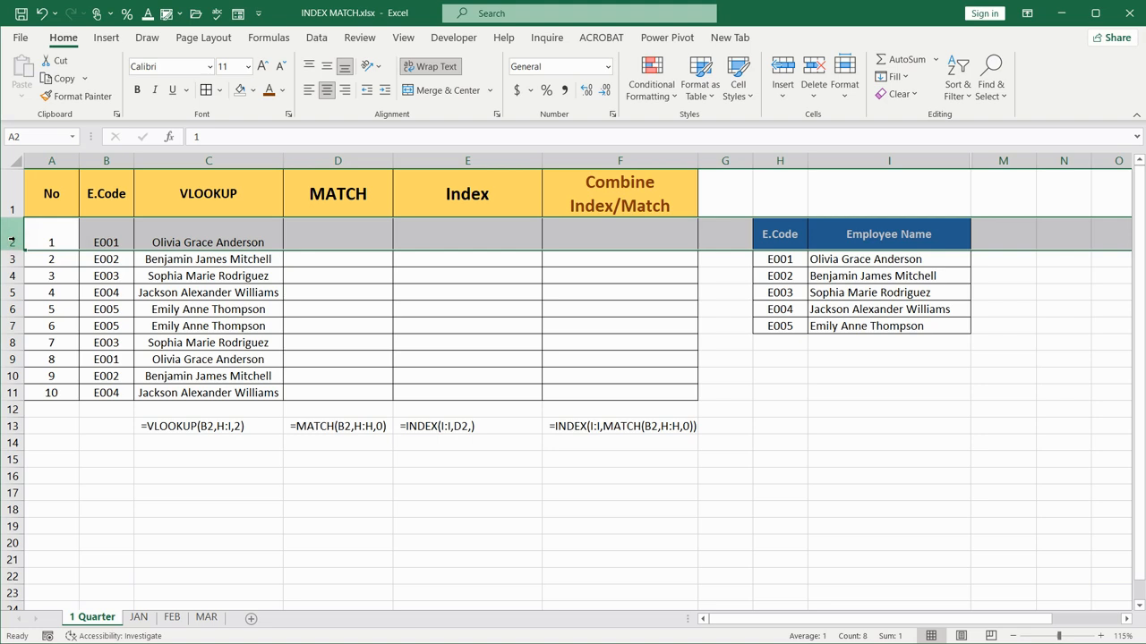
click(106, 242)
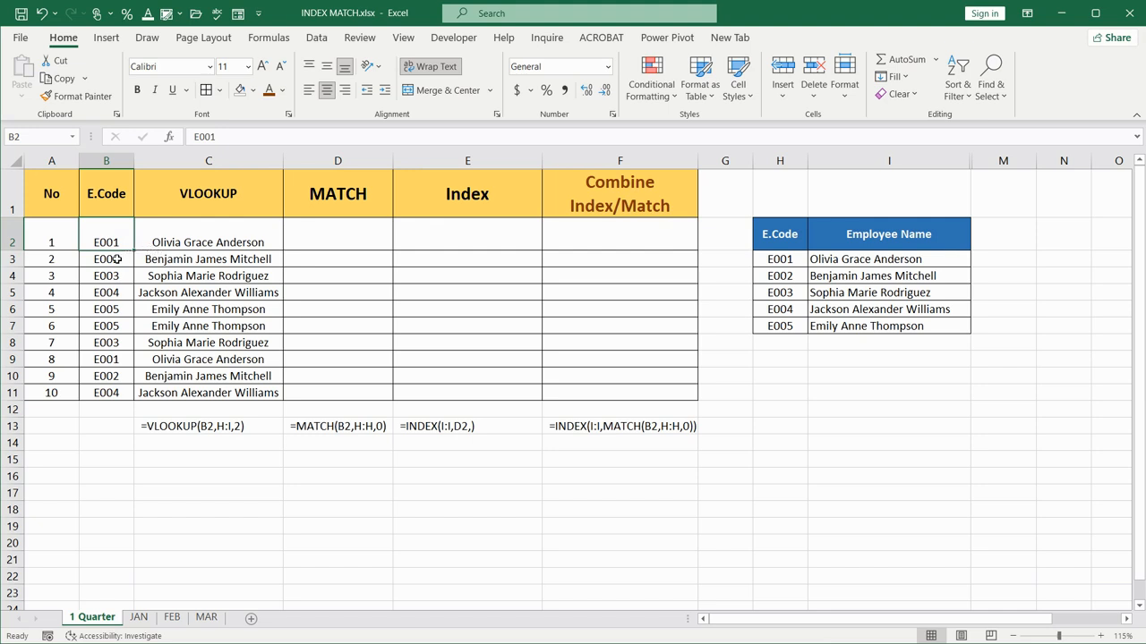
Step: Enter =MATCH(B2,H:H,0) in D2 to find the exact row position of the first E.Code in the lookup table
click(307, 238)
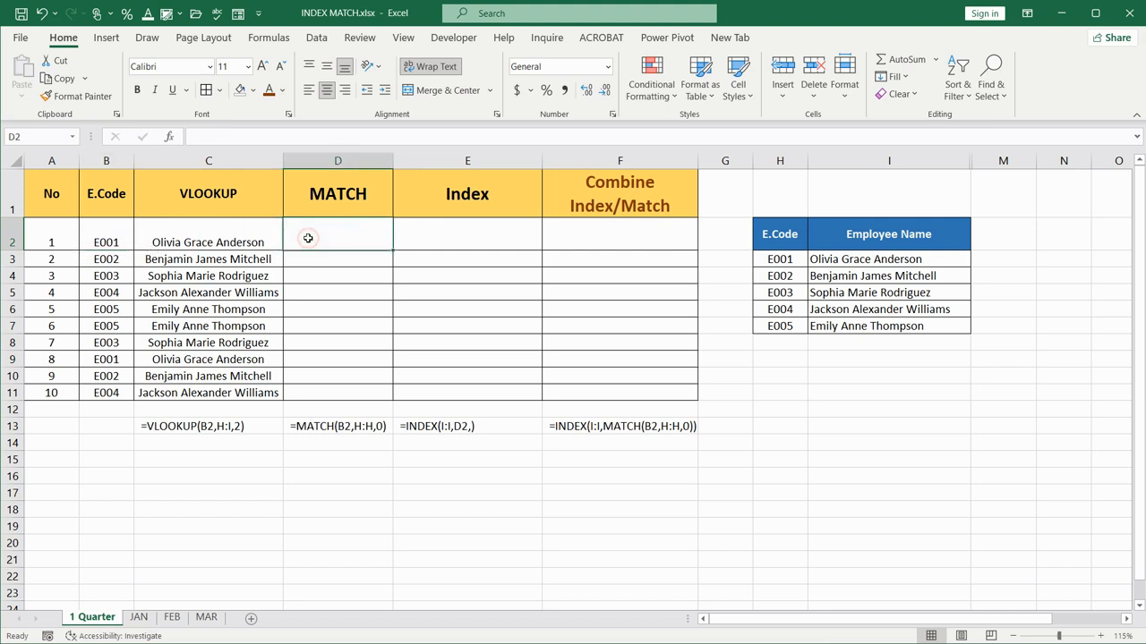
text(=)
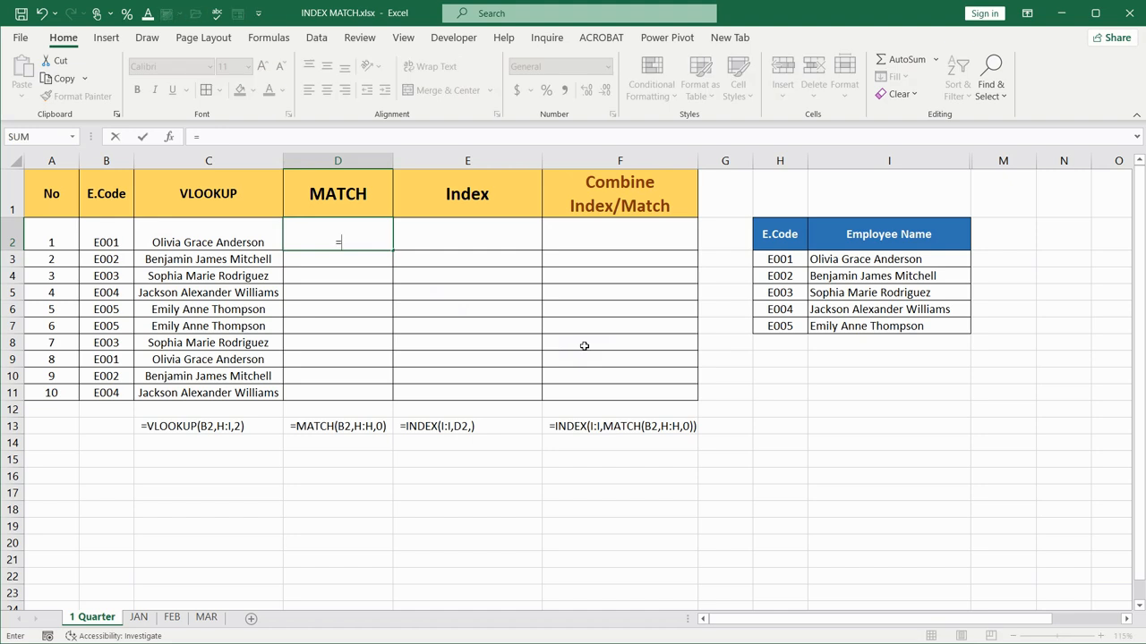
text(match)
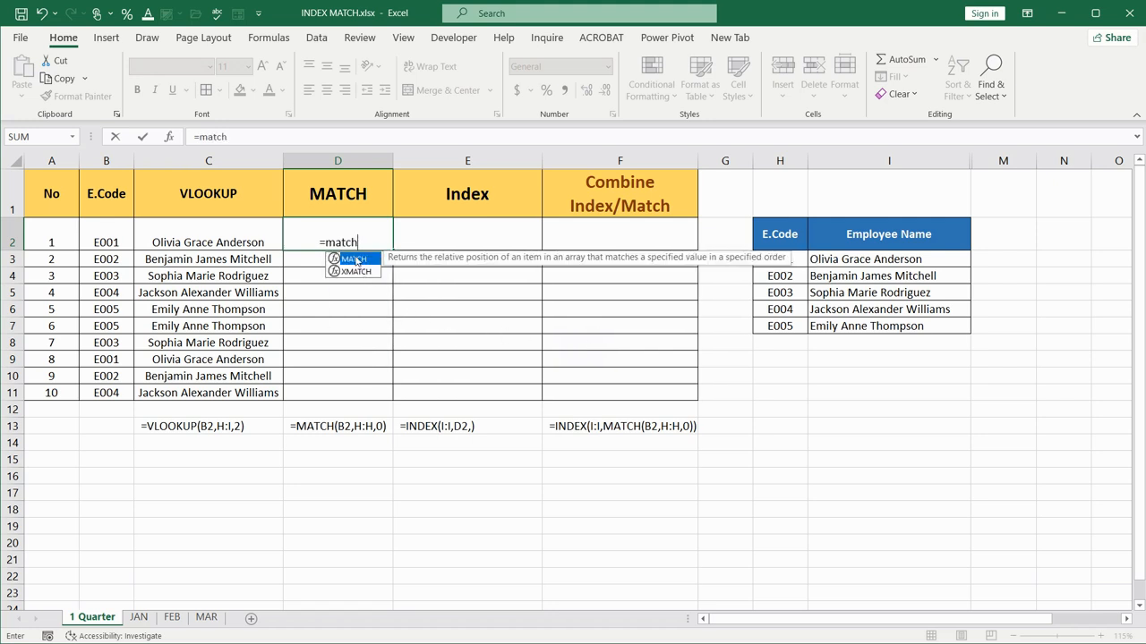
double_click(351, 259)
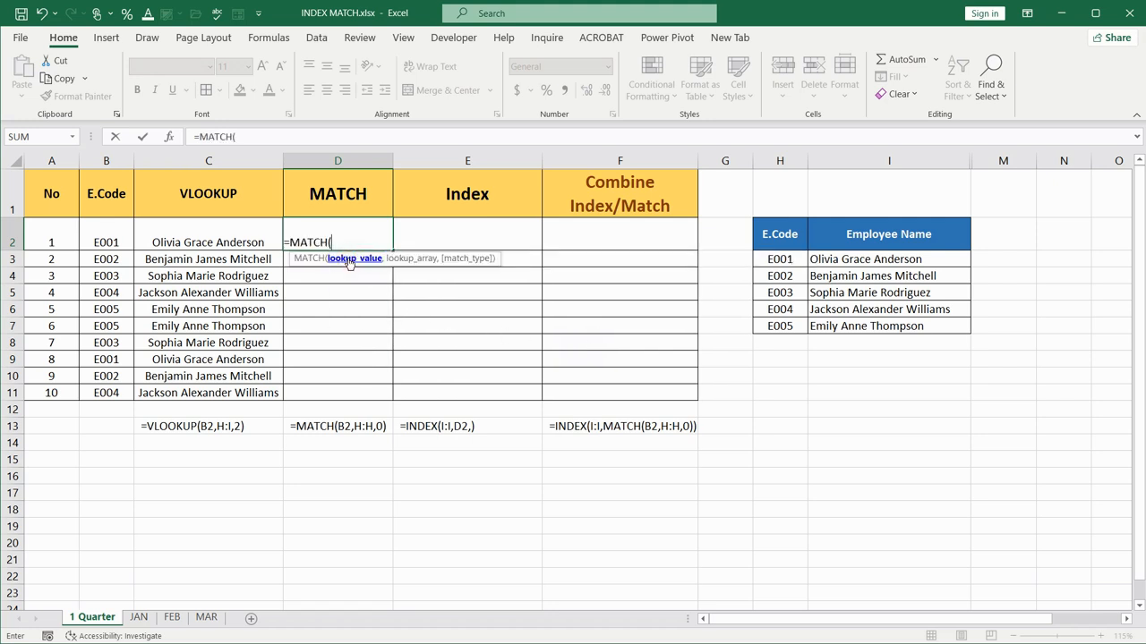
click(119, 236)
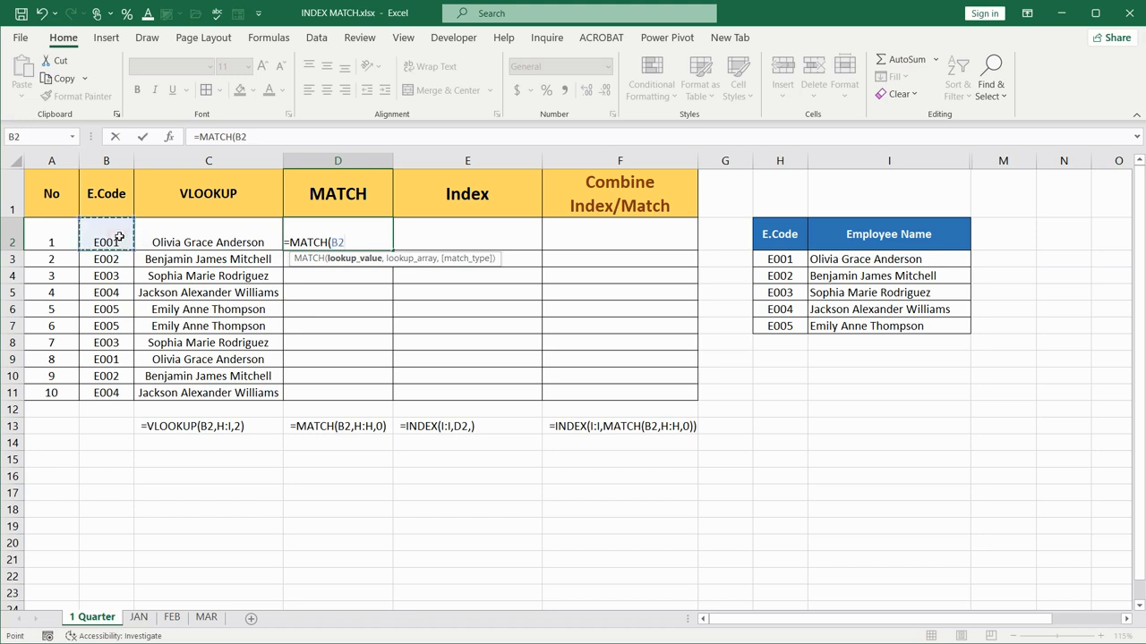
text(,)
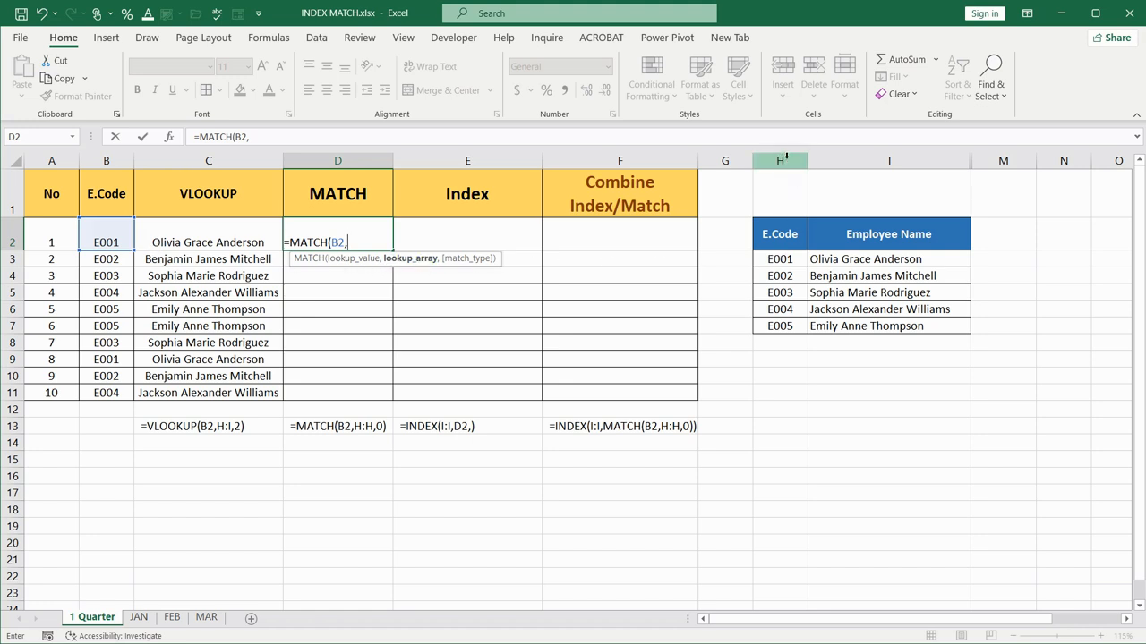
click(785, 160)
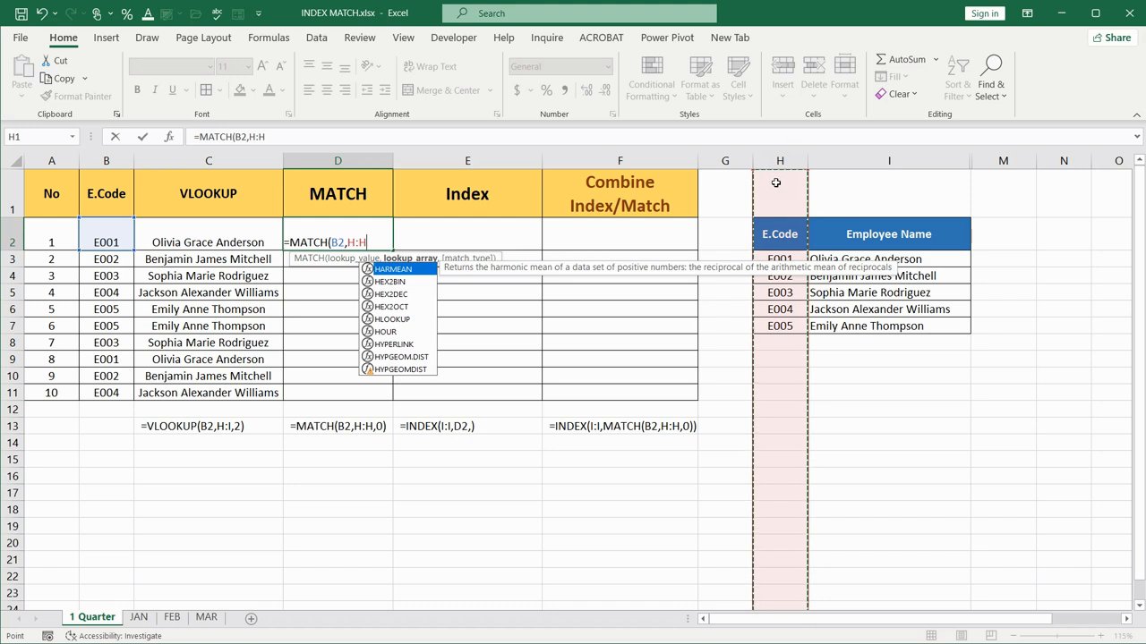
text(,)
double_click(412, 281)
text())
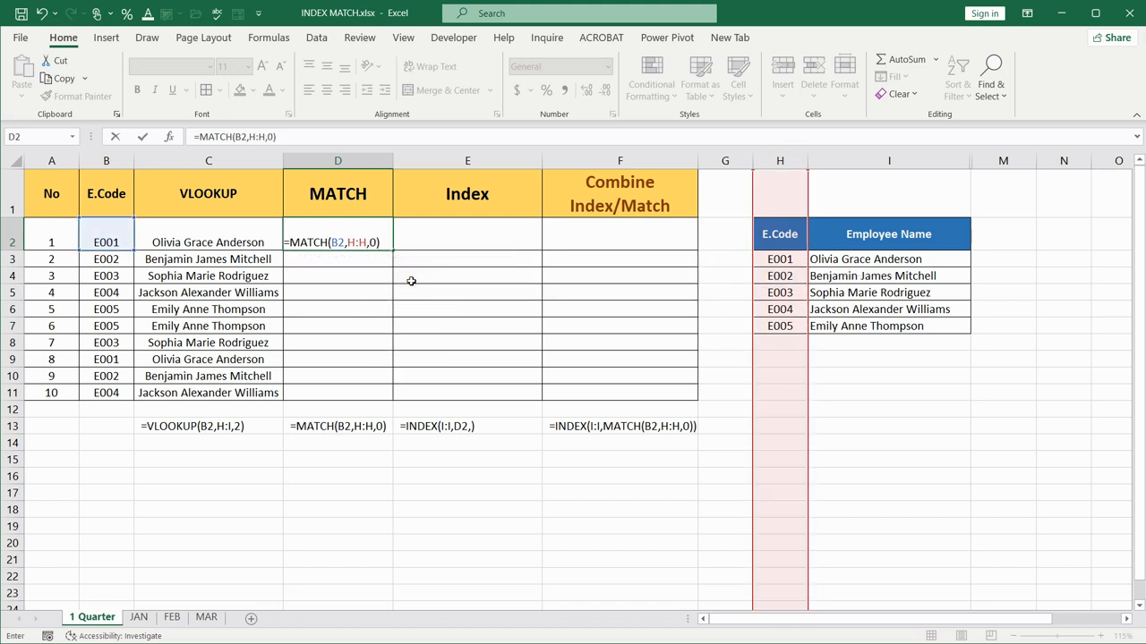
key(Return)
click(378, 242)
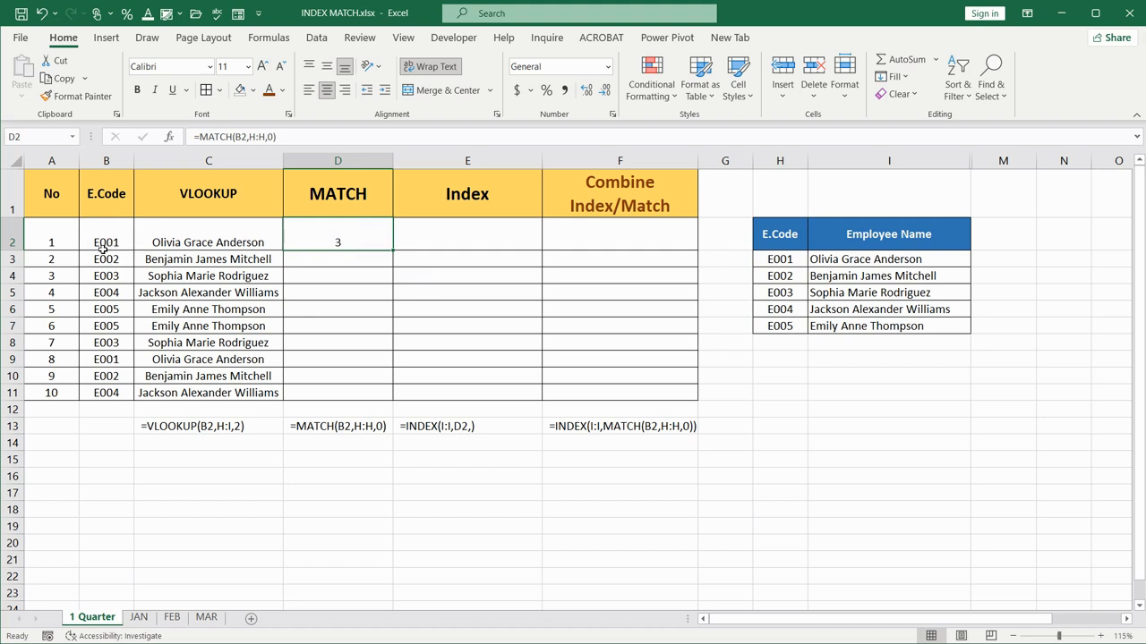
Step: Check E001's row in the lookup table against the MATCH result and fill the formula from D2 into D3
click(776, 258)
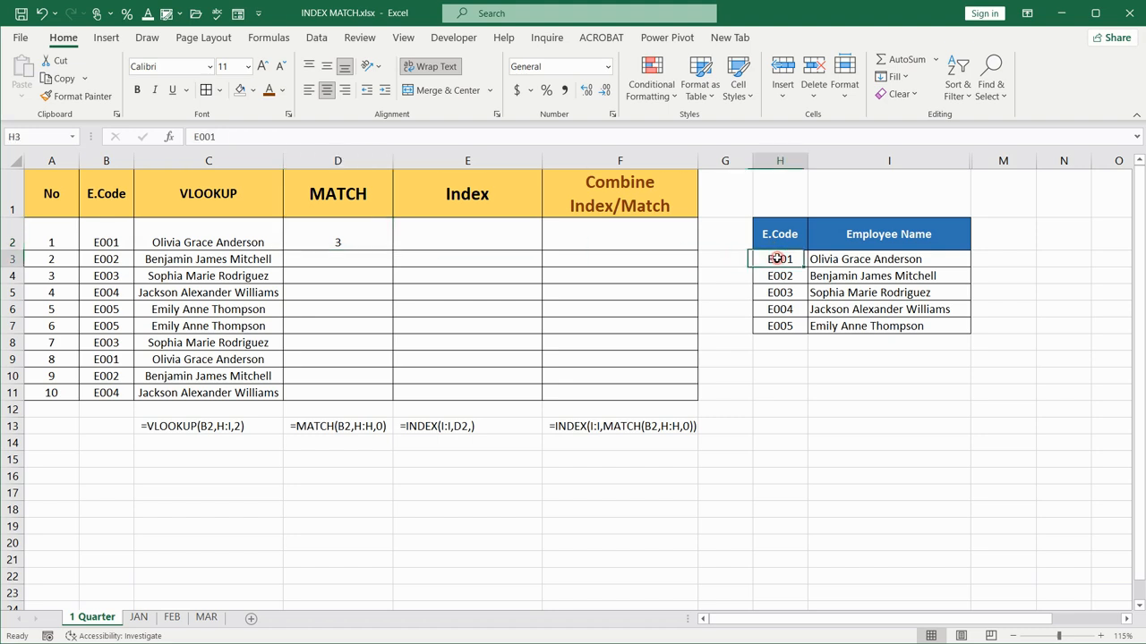
click(13, 259)
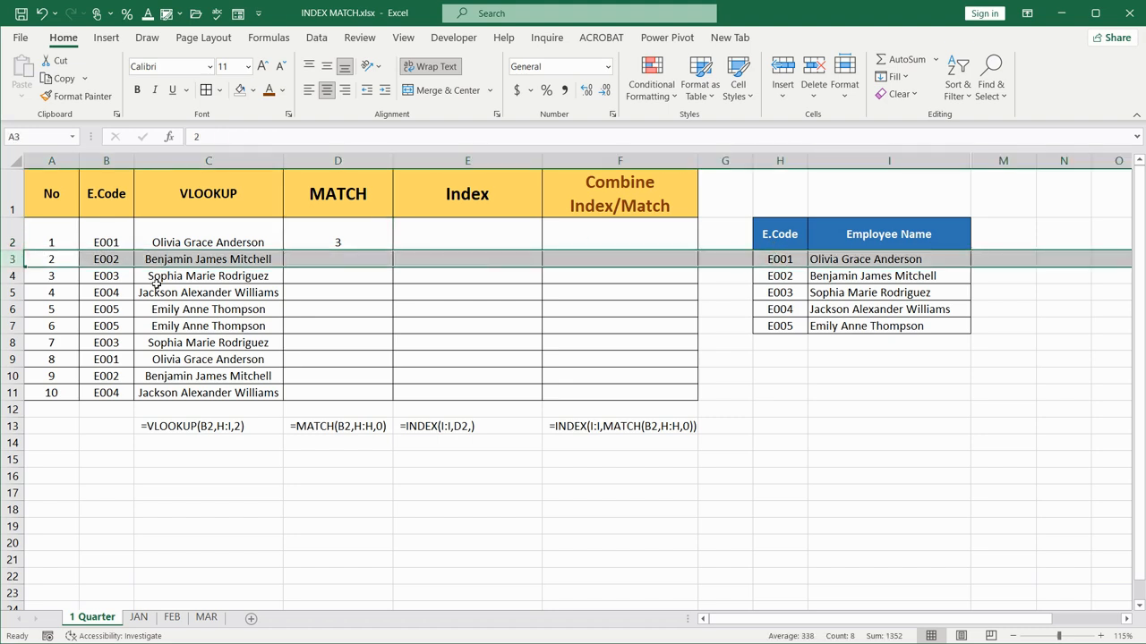
click(371, 235)
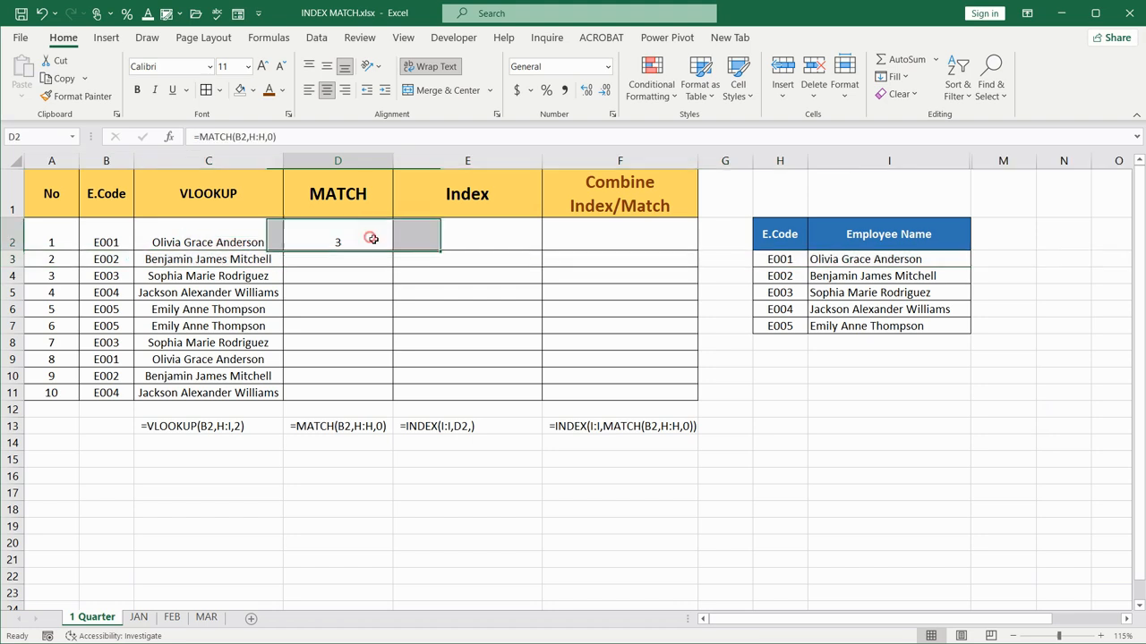
mouse_move(391, 249)
mouse_down()
mouse_move(381, 292)
mouse_move(381, 263)
mouse_up()
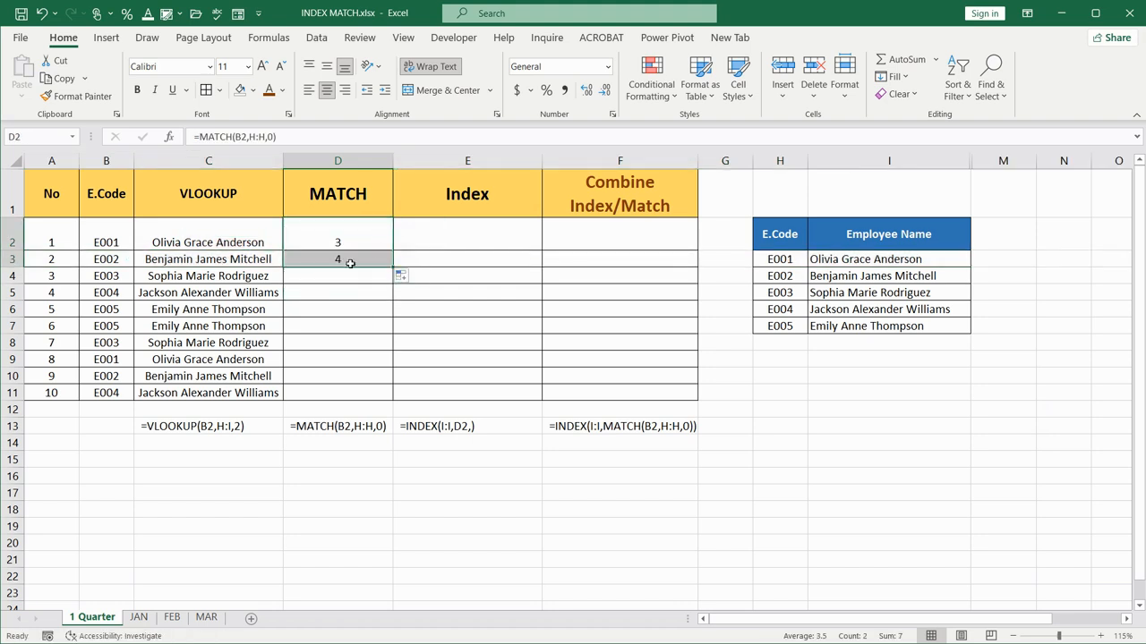
Step: Check E002's row in the lookup table against D3 and fill the MATCH formula down through D11
click(339, 259)
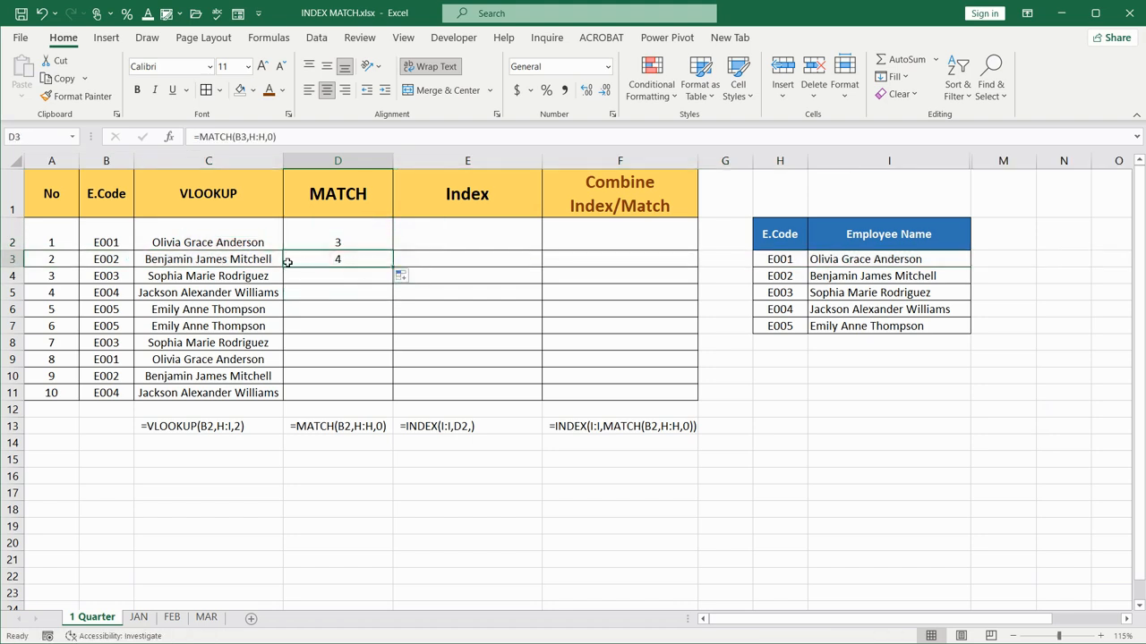
click(113, 260)
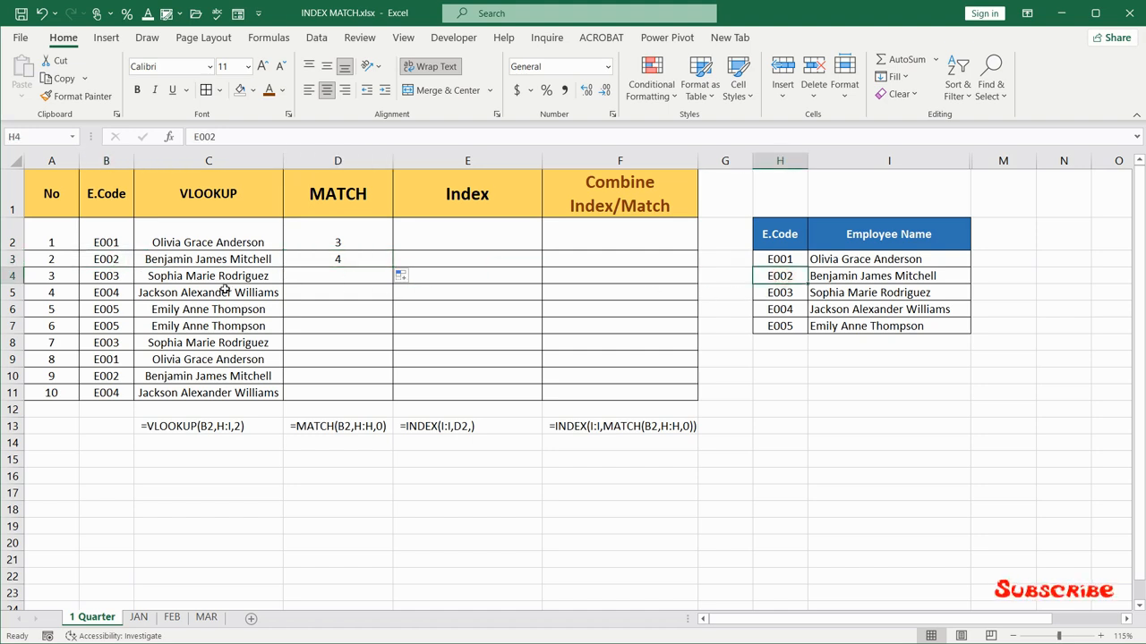
click(12, 275)
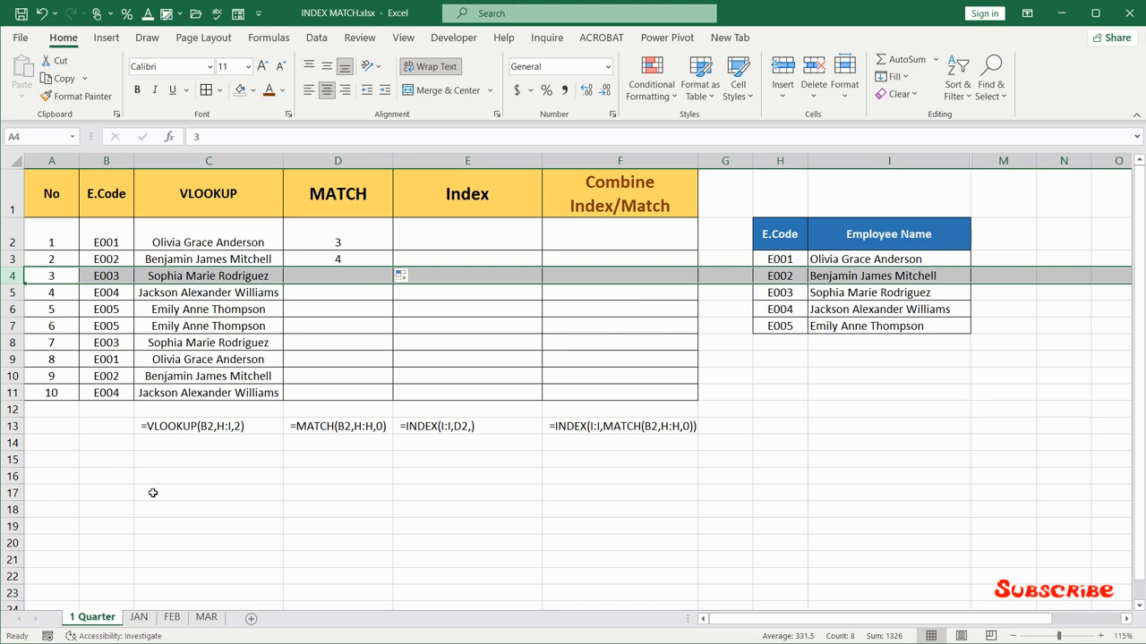
click(351, 260)
drag(387, 268, 374, 399)
click(382, 308)
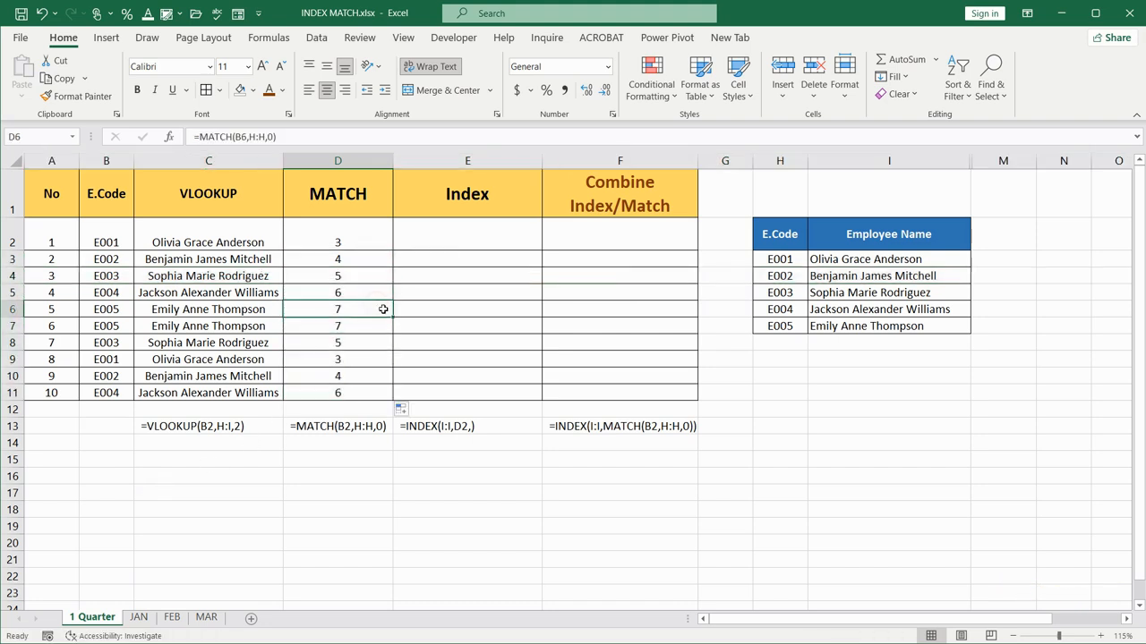
drag(356, 243, 340, 392)
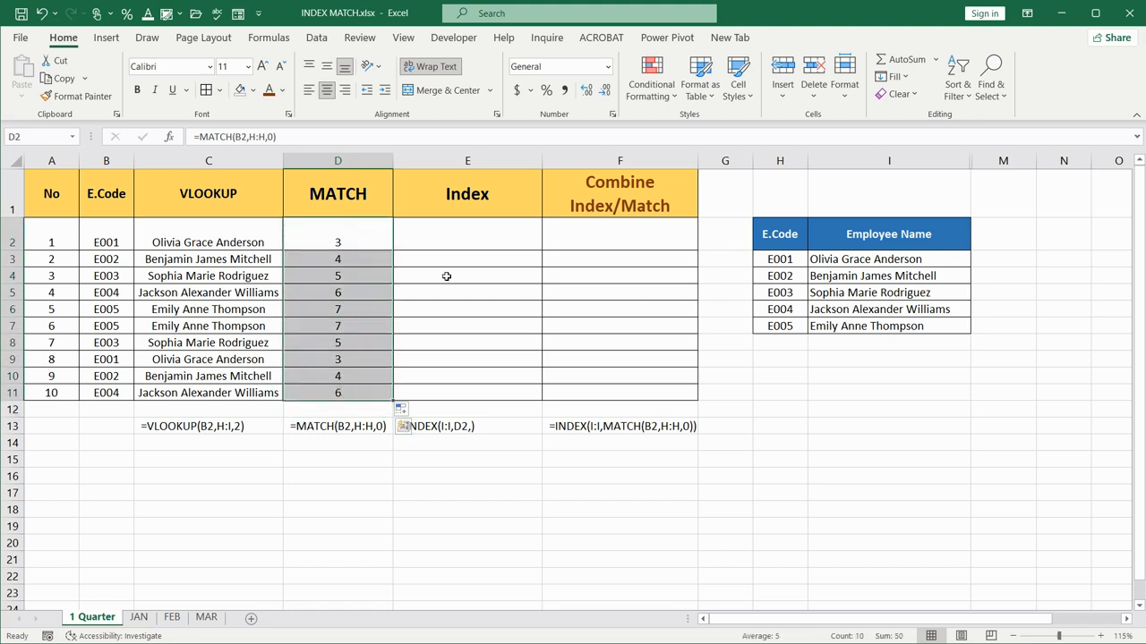
Step: Enter =INDEX(I:I,D2,) in E2 to return the employee name at the row position given by MATCH
click(448, 247)
text(=)
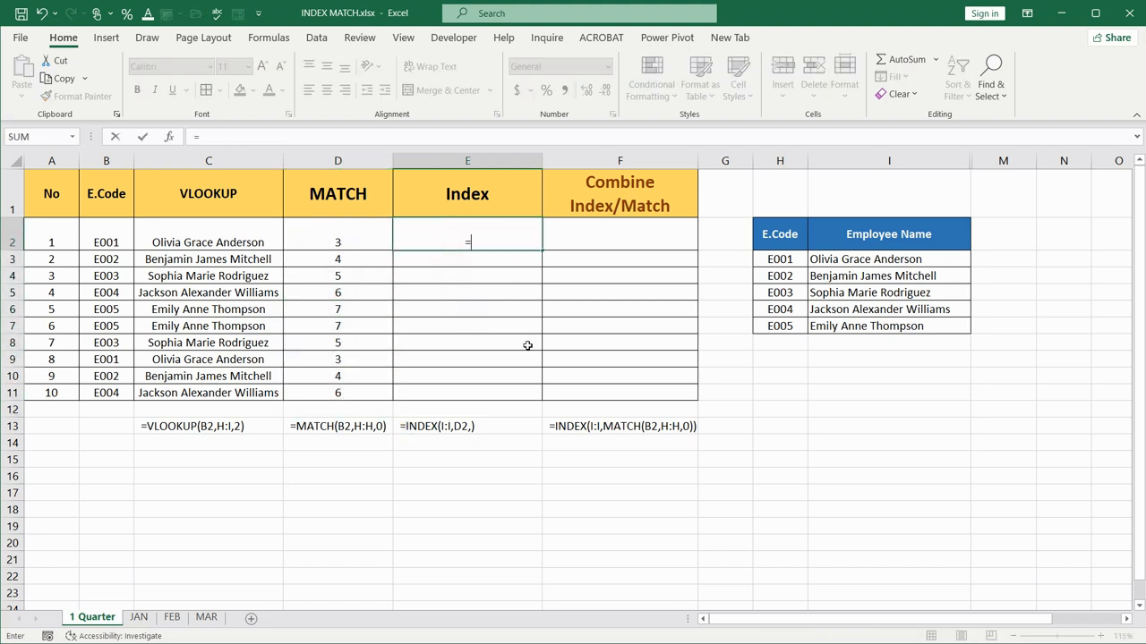
text(index)
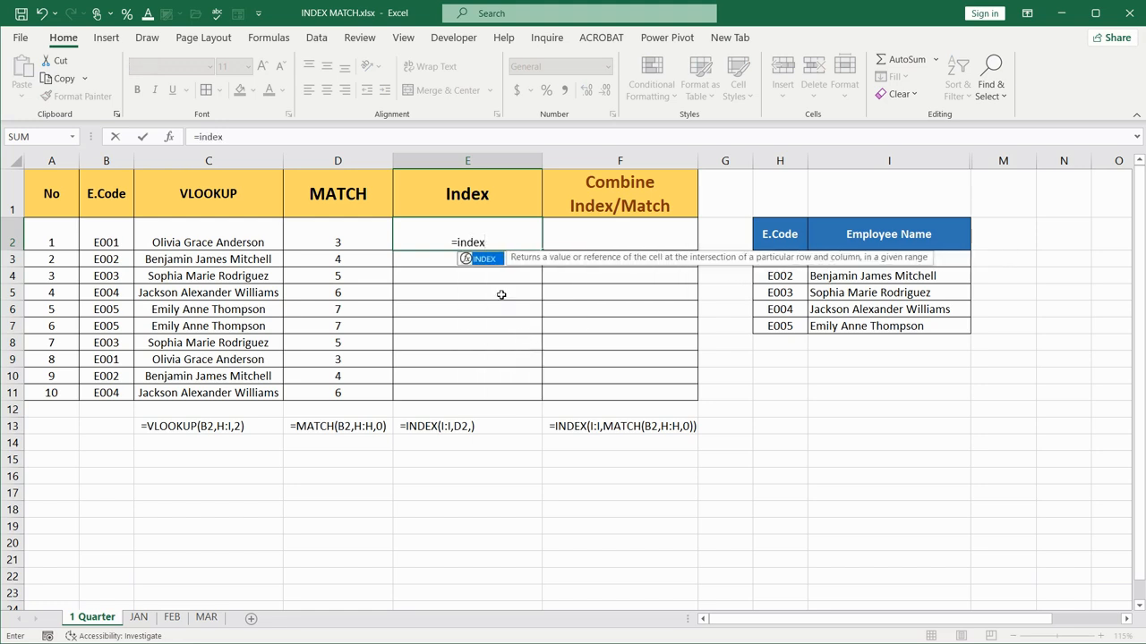
double_click(490, 261)
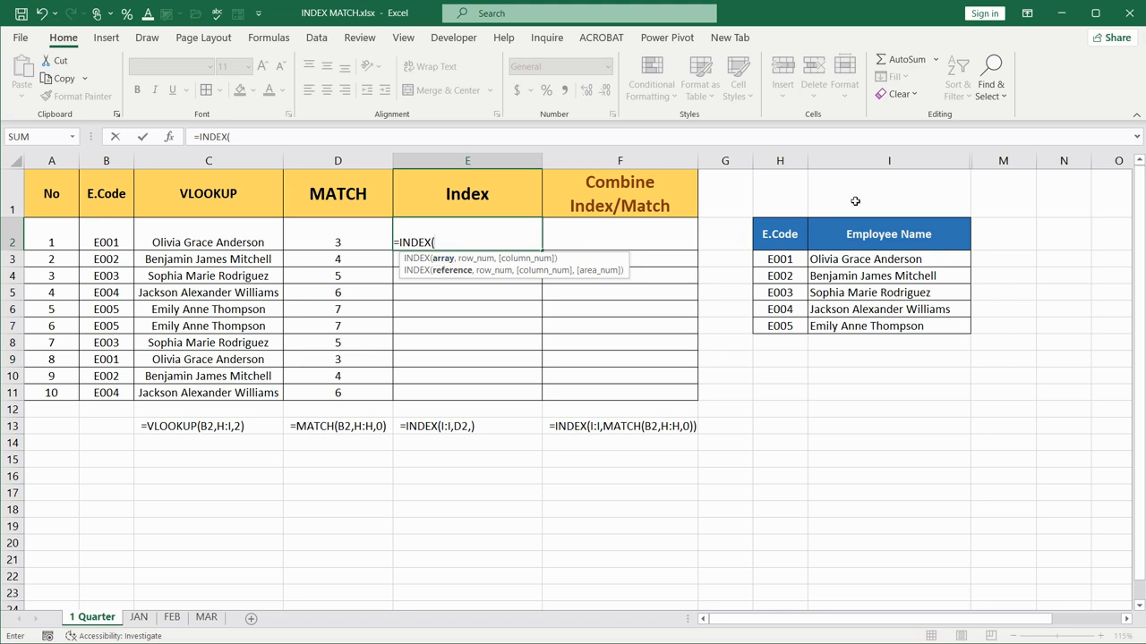
click(886, 161)
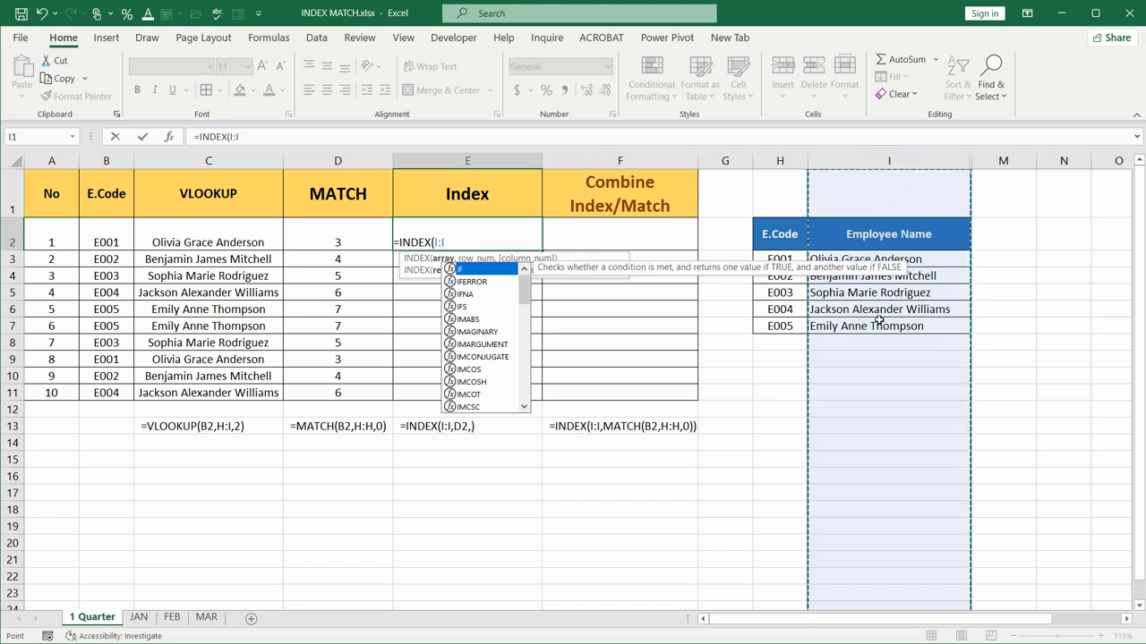
text(,)
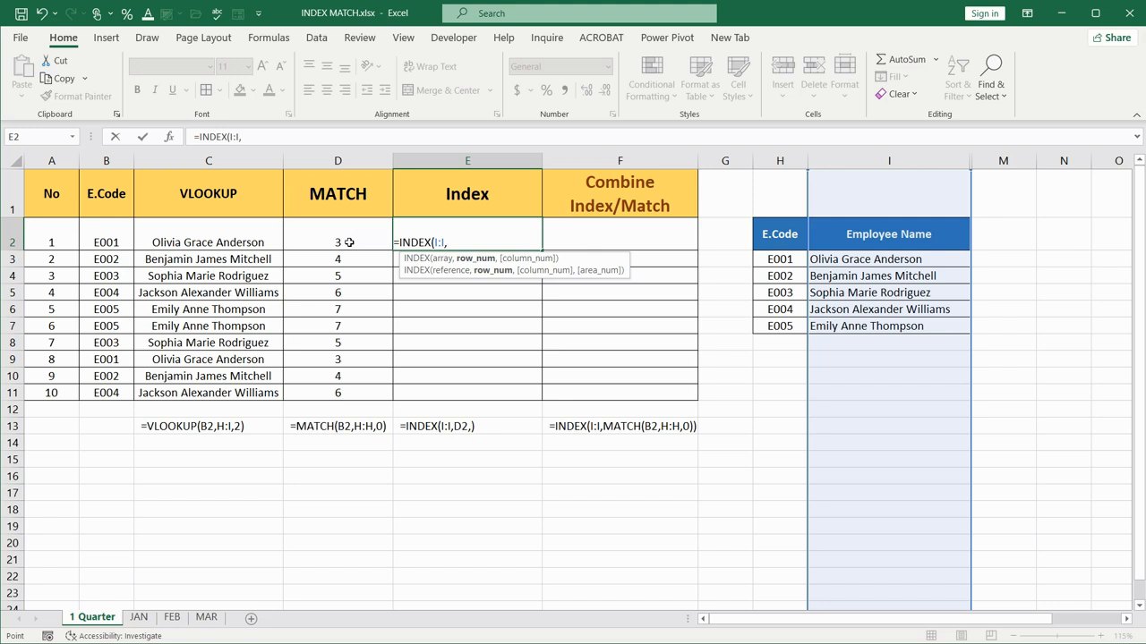
click(349, 242)
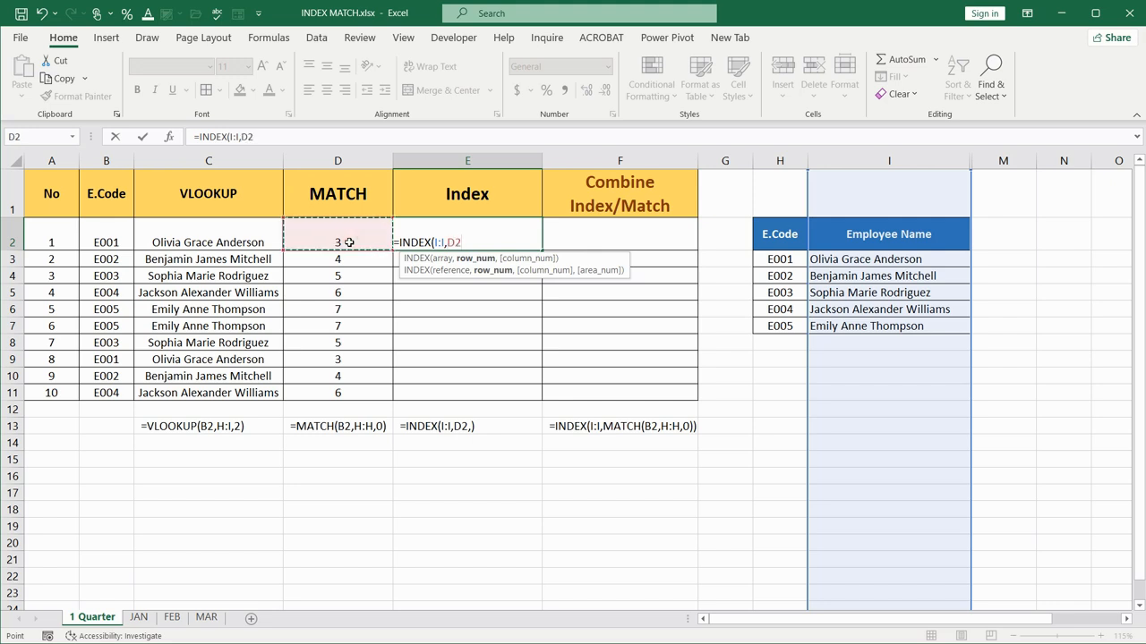
text(,)
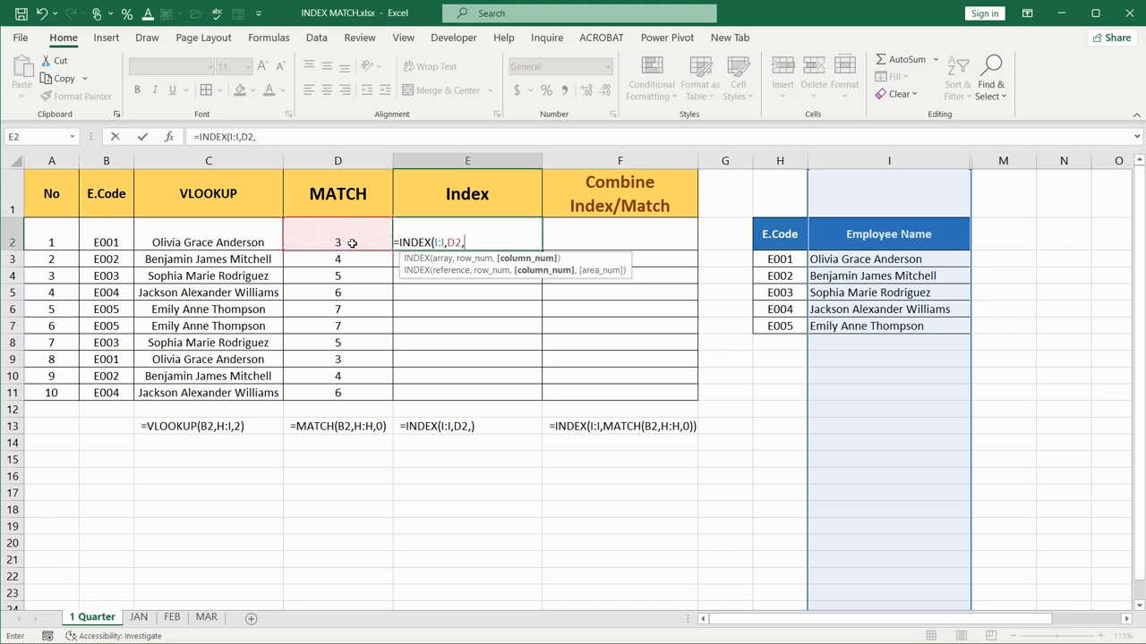
text())
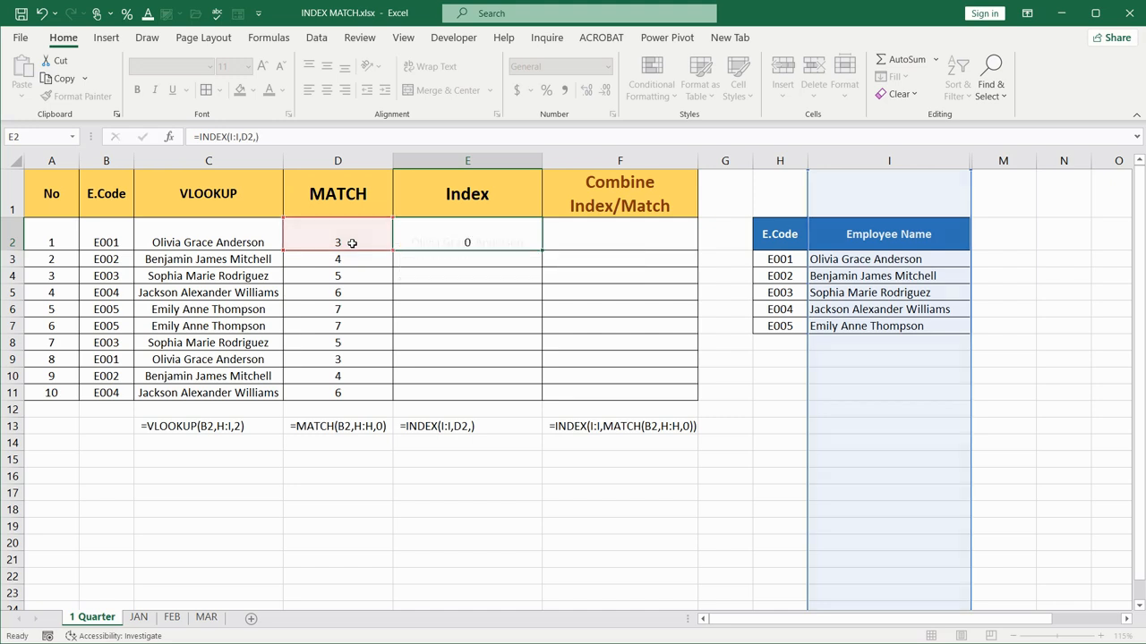
key(Return)
Step: Fill the INDEX formula from E2 down through E11 and check the E005 result against its lookup-table row
click(490, 237)
drag(543, 253, 543, 400)
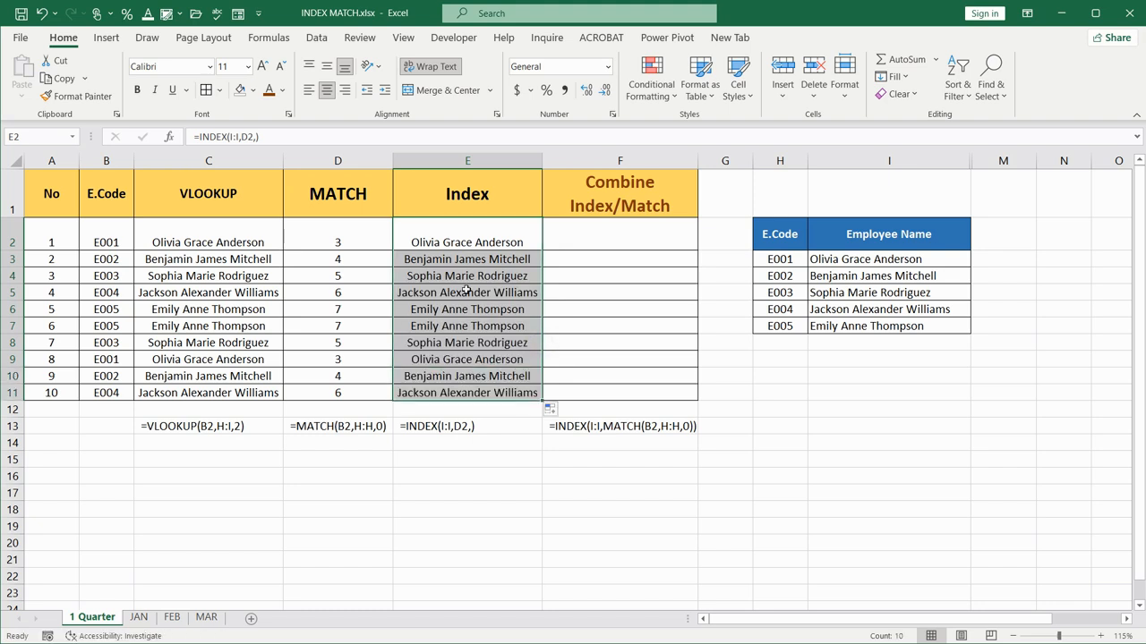
click(346, 309)
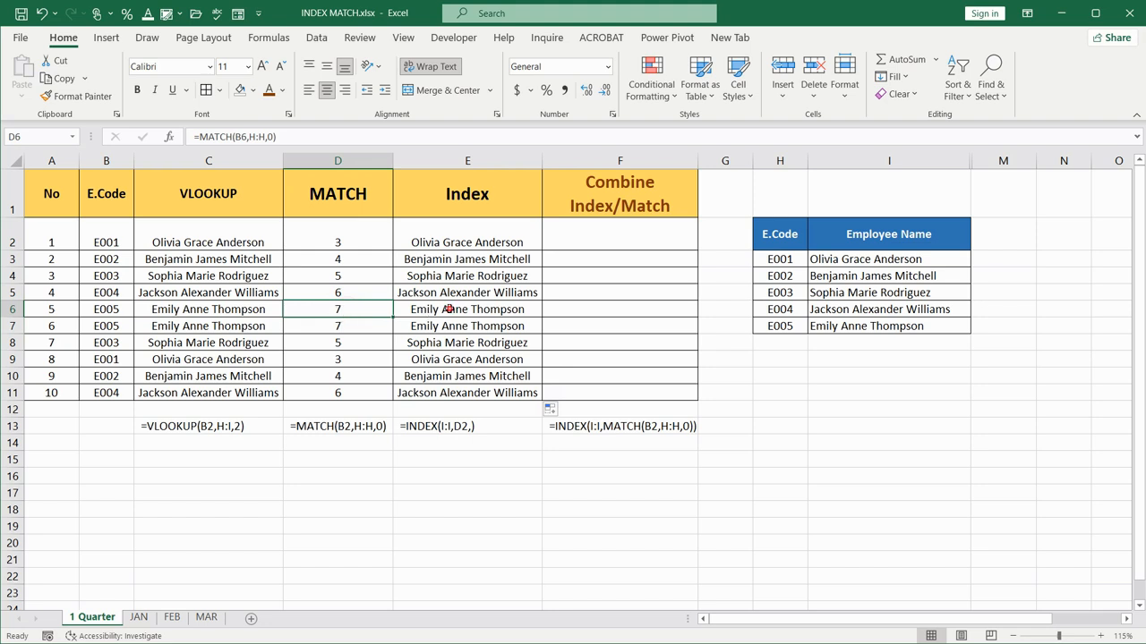
click(13, 328)
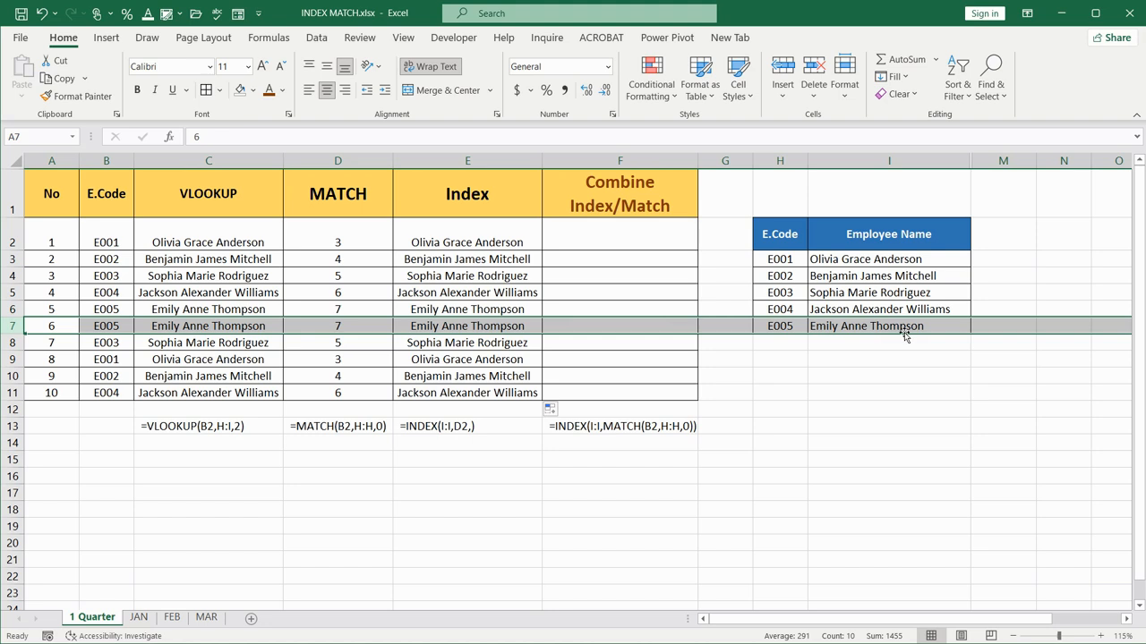
click(516, 243)
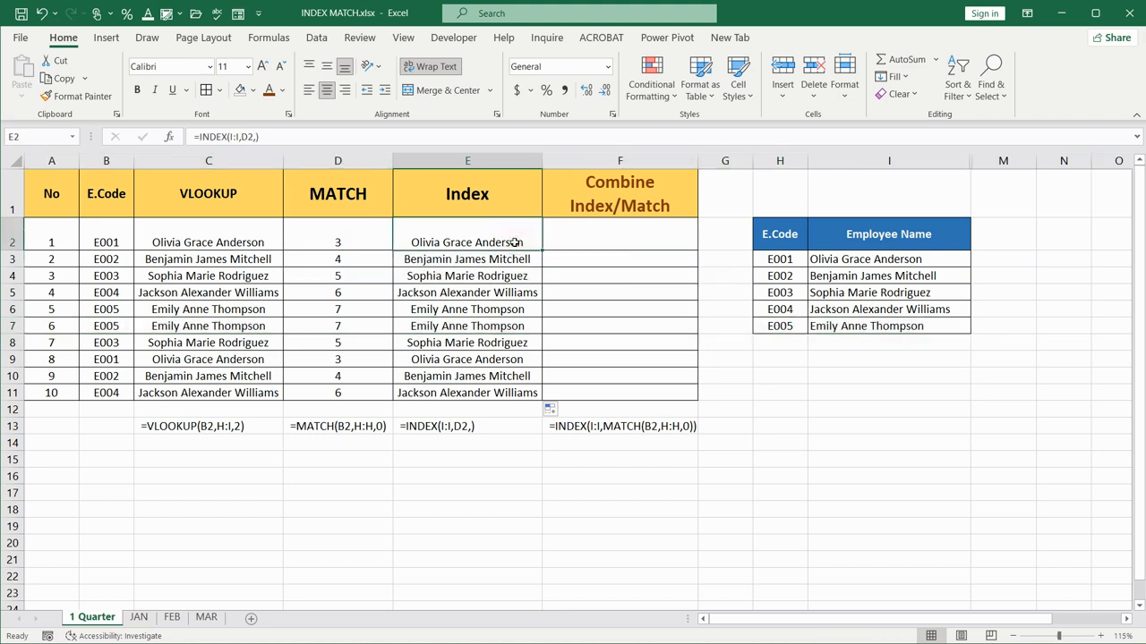
Step: Insert a blank column before the lookup table's Employee Name column and select the Index column's cells to inspect the results
click(847, 161)
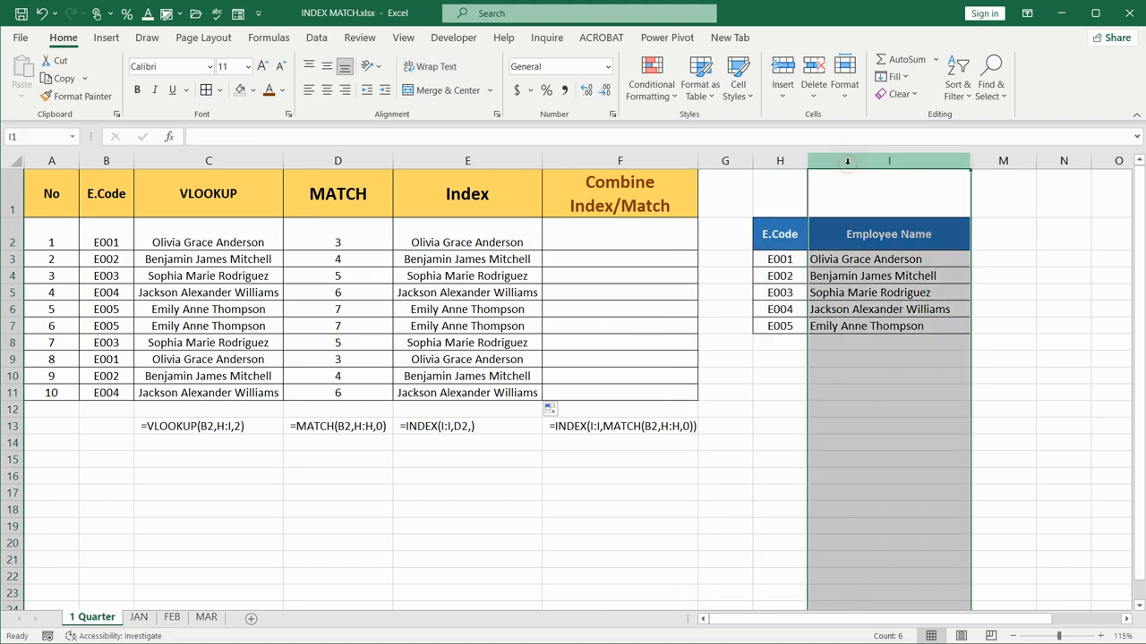
click(782, 68)
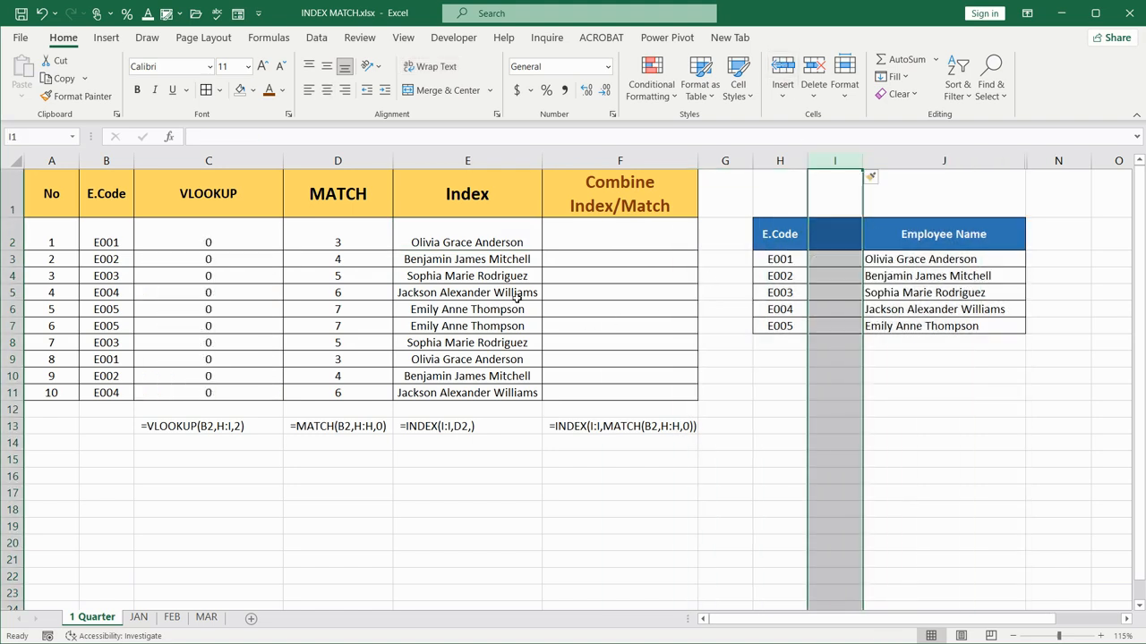
mouse_move(467, 161)
mouse_down()
mouse_move(537, 161)
mouse_move(518, 453)
mouse_up()
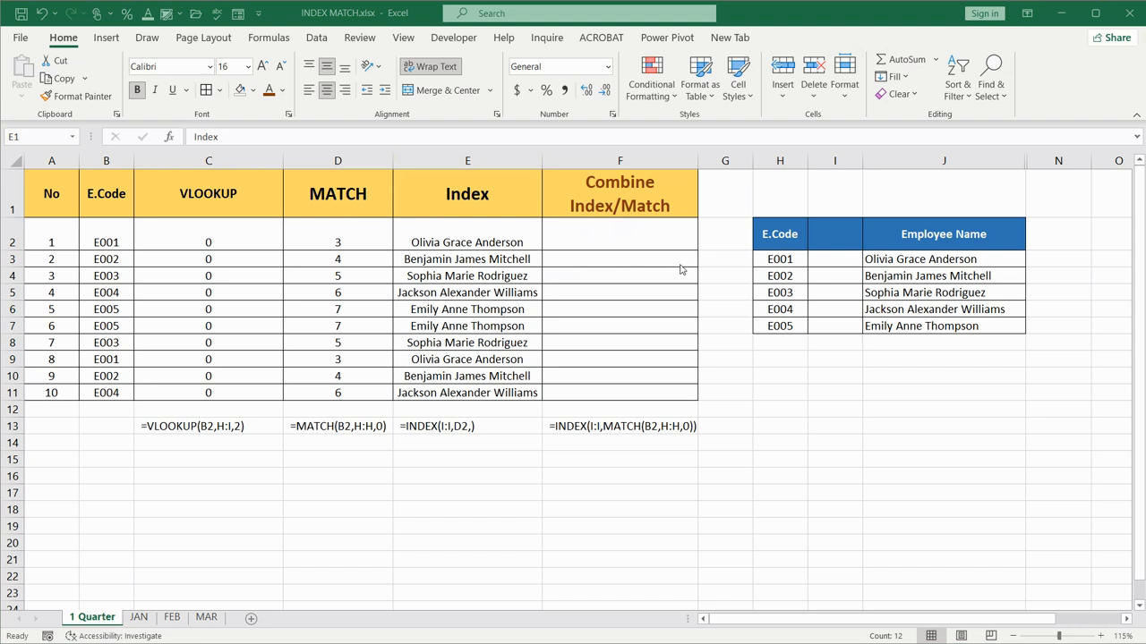
Step: Start an INDEX formula in F2 with the lookup table's Employee Name column (I:I) as the array
click(644, 240)
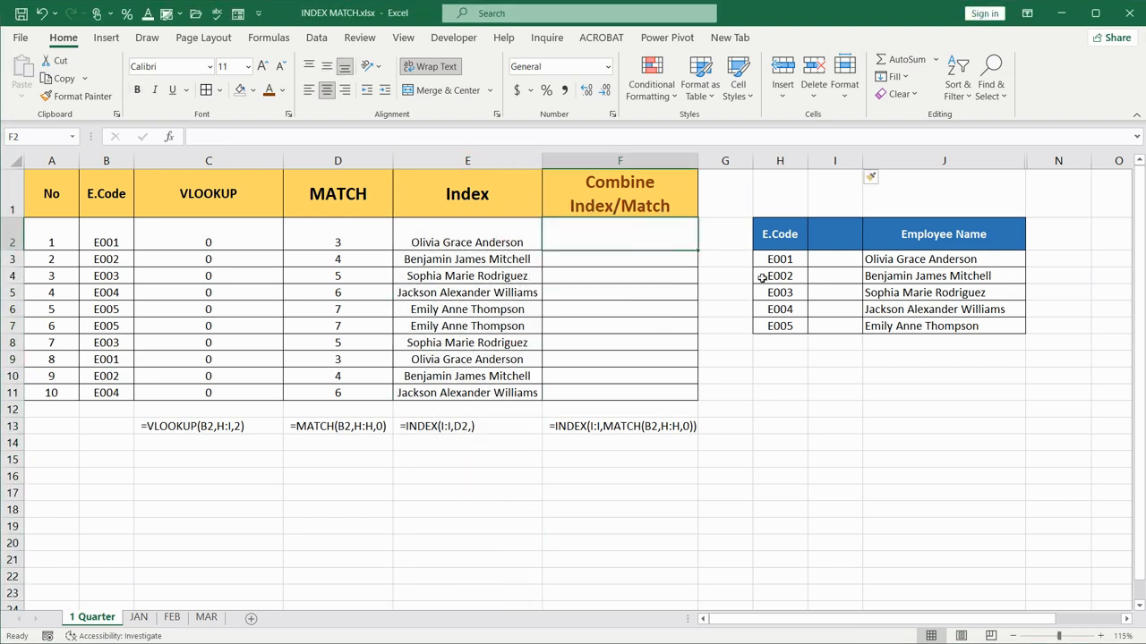
text(=index)
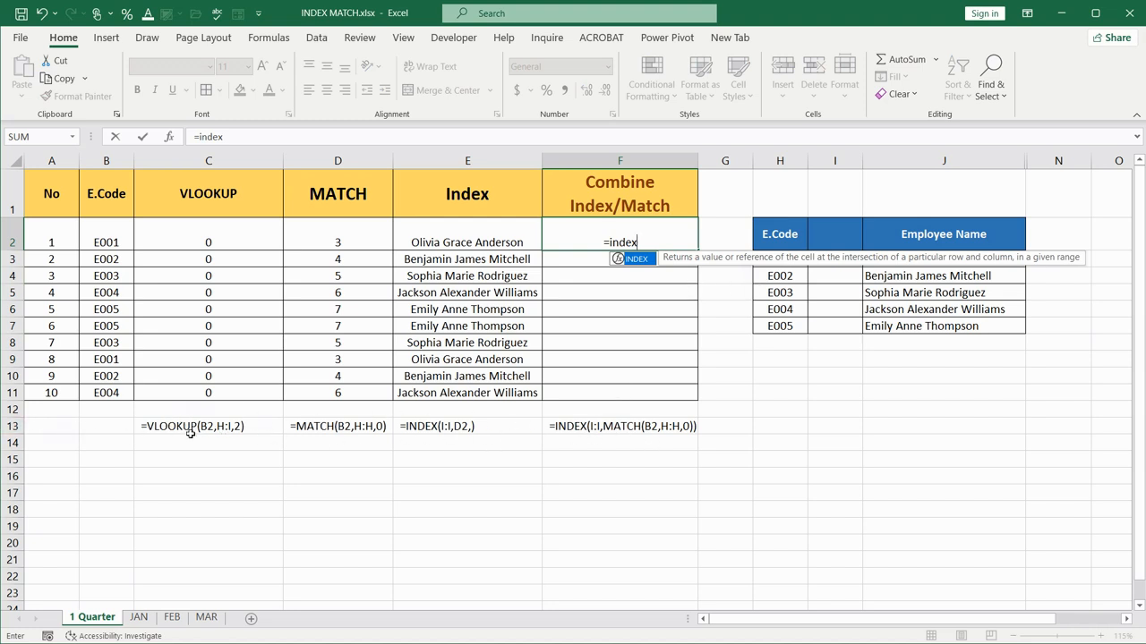
double_click(637, 259)
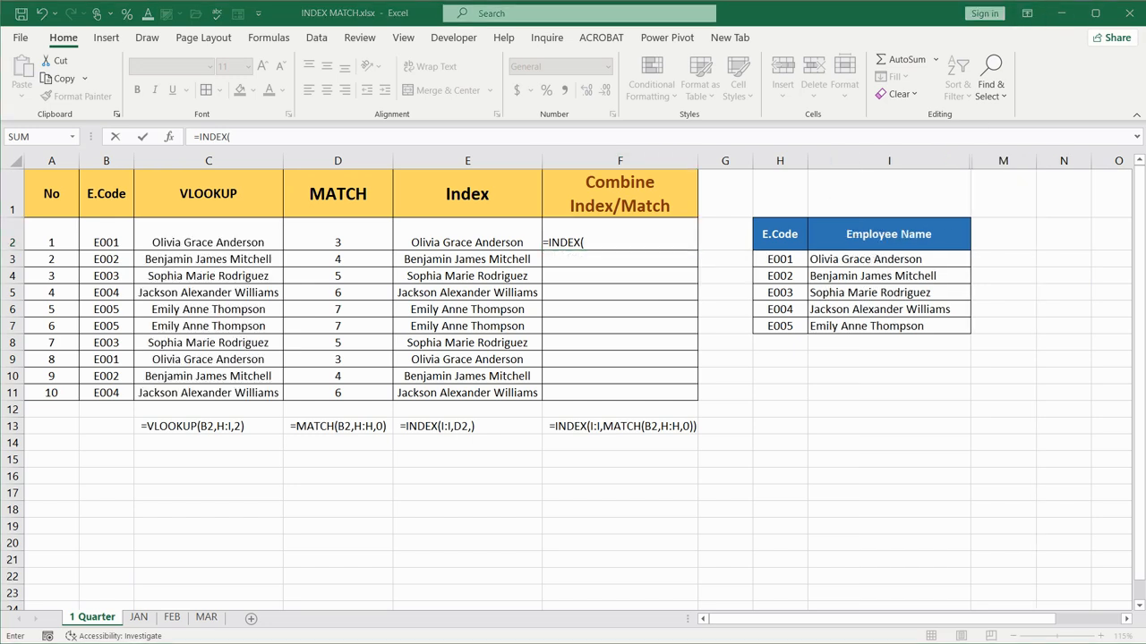
click(872, 161)
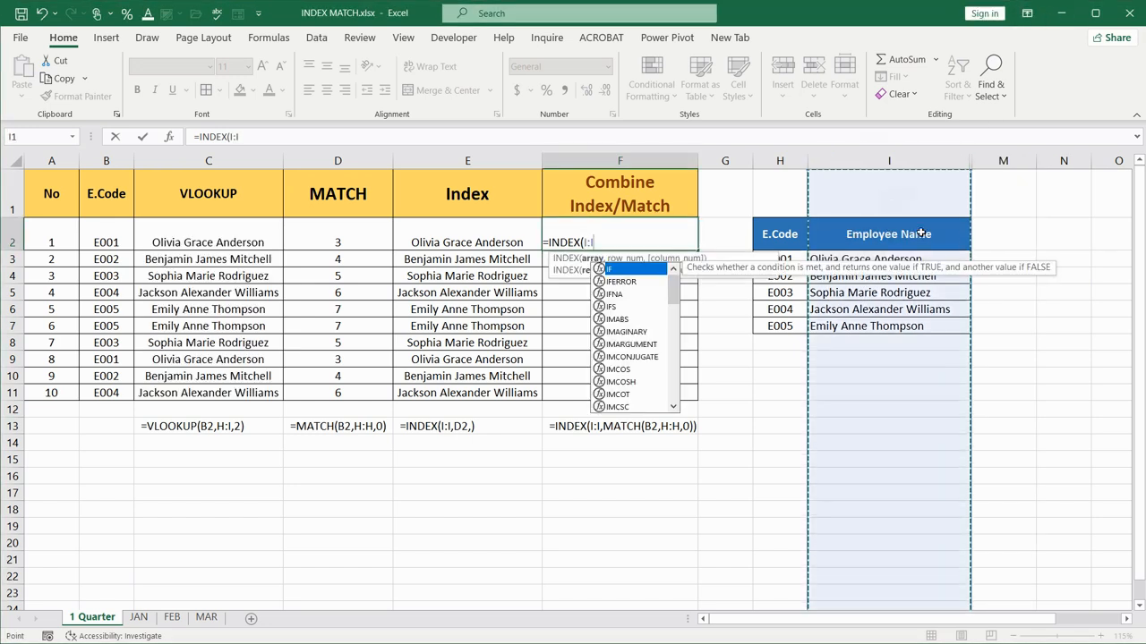
text(,)
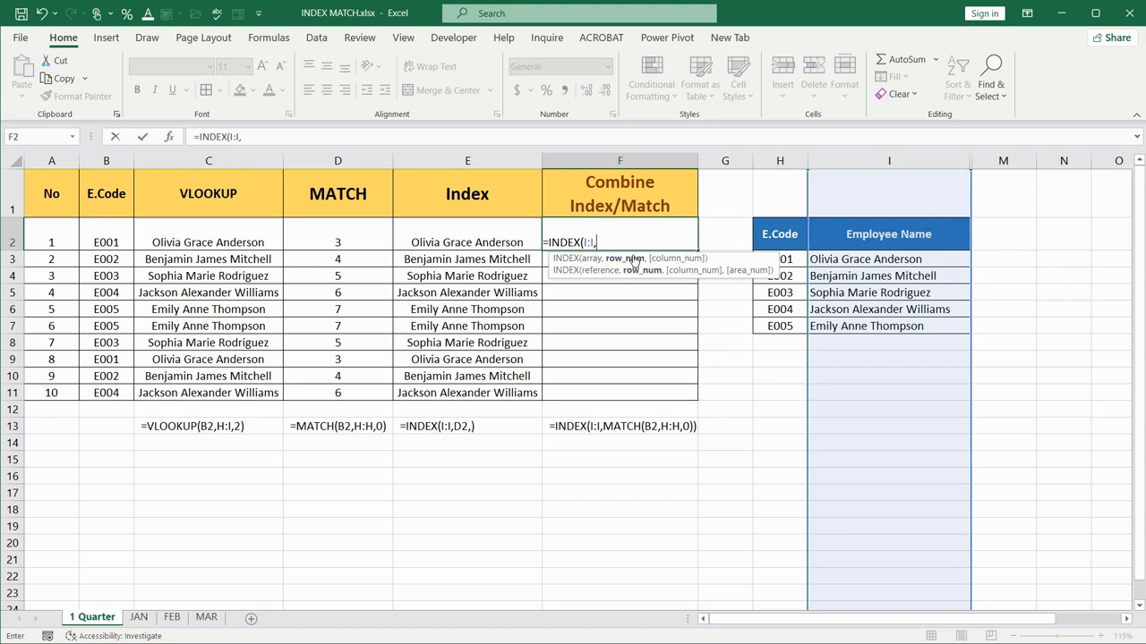
Step: Nest MATCH(B2,H:H,0) as the row number to complete =INDEX(I:I,MATCH(B2,H:H,0)) in F2
text(ma)
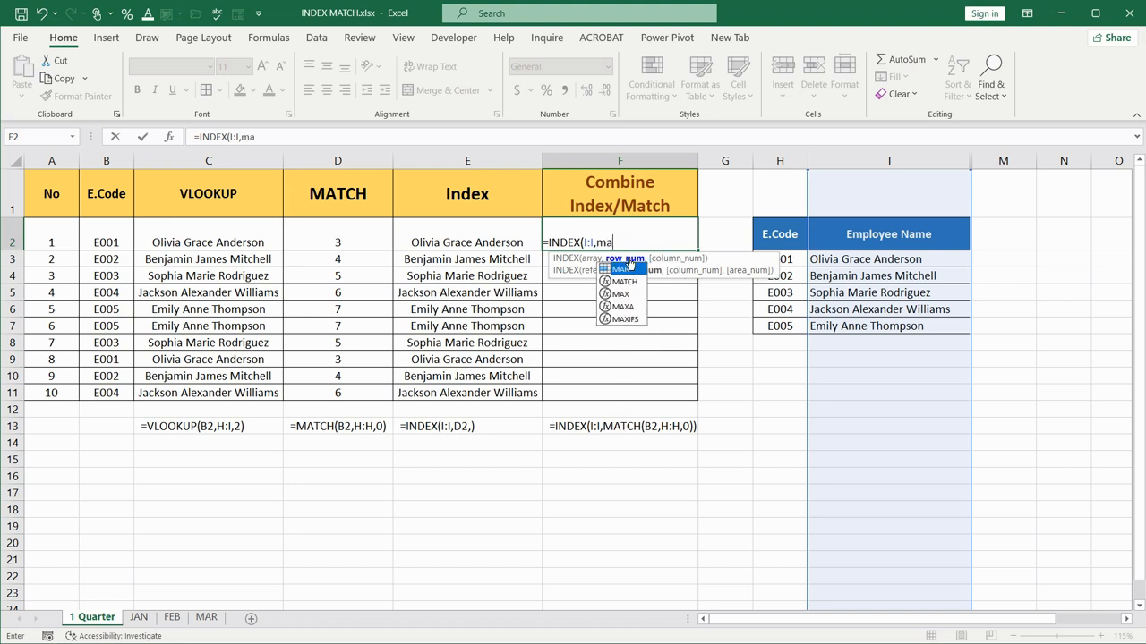
text(tch)
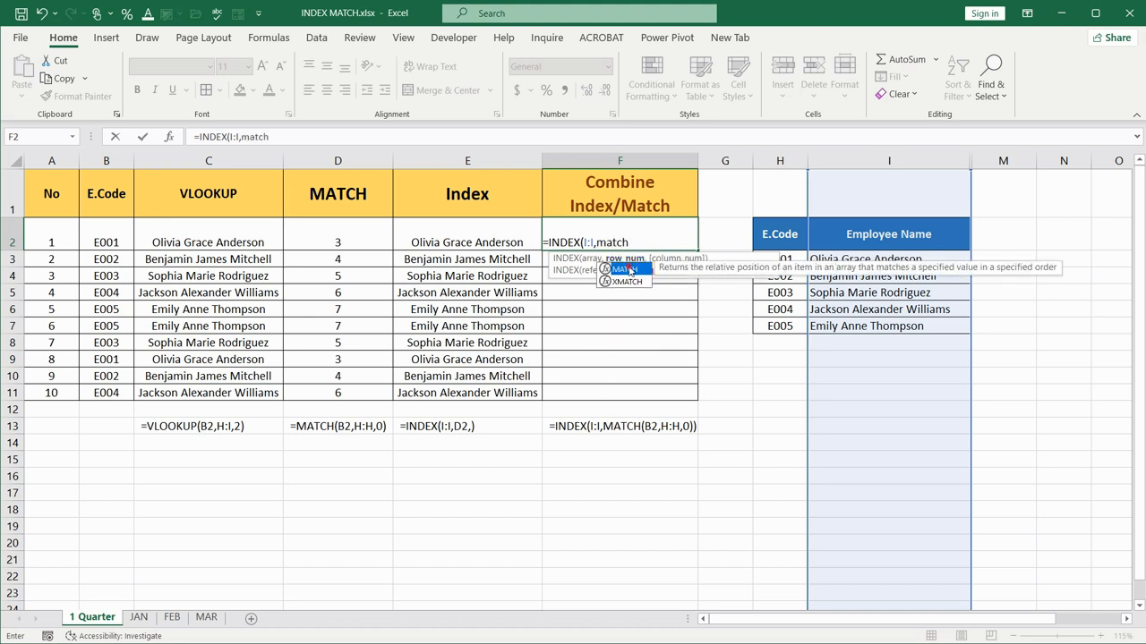
double_click(629, 268)
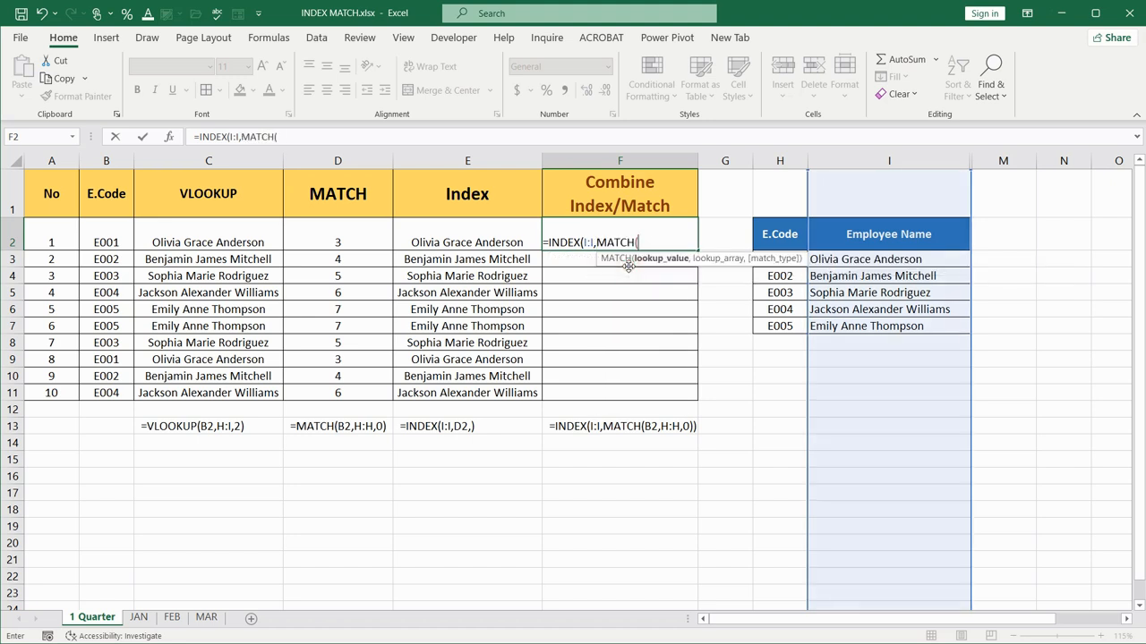
click(105, 239)
text(,)
click(775, 160)
text(,H:H)
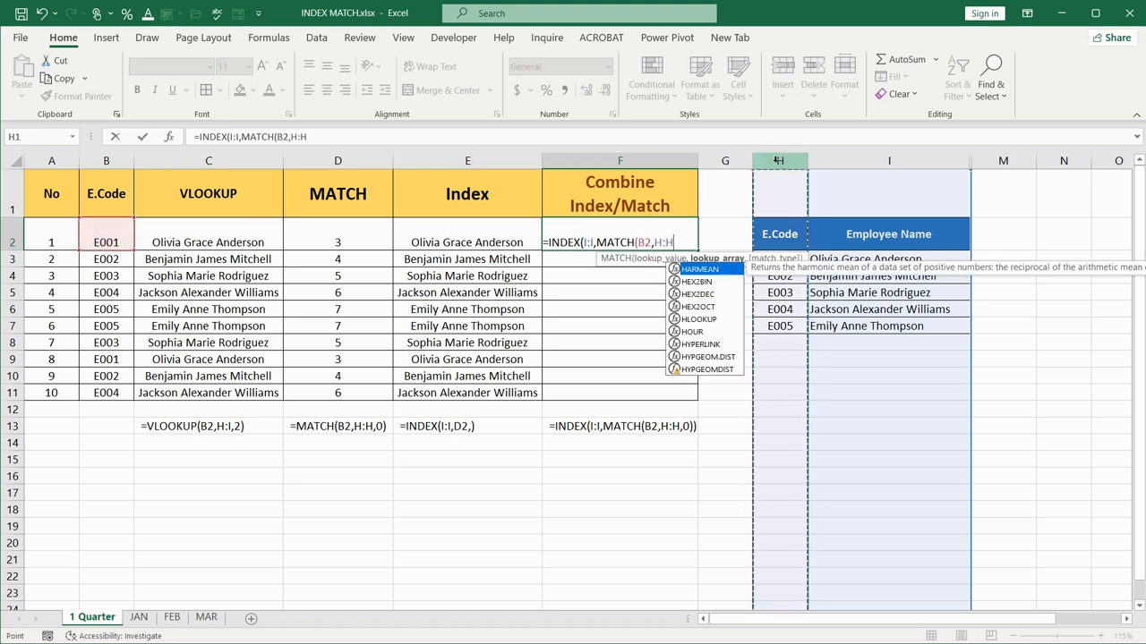
text(,0)
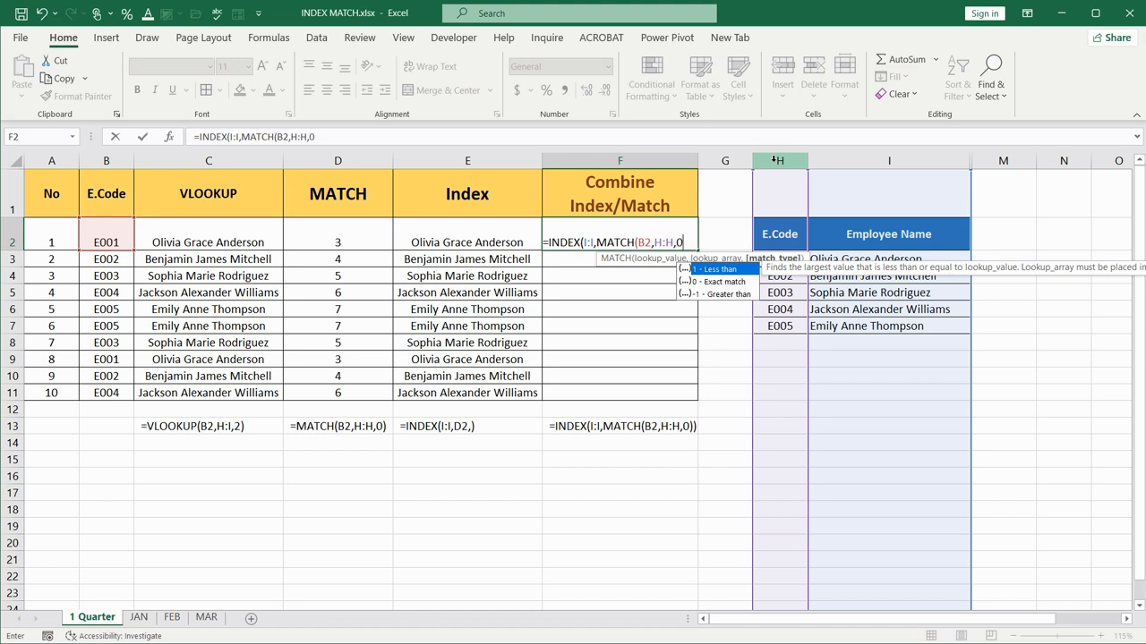
text())
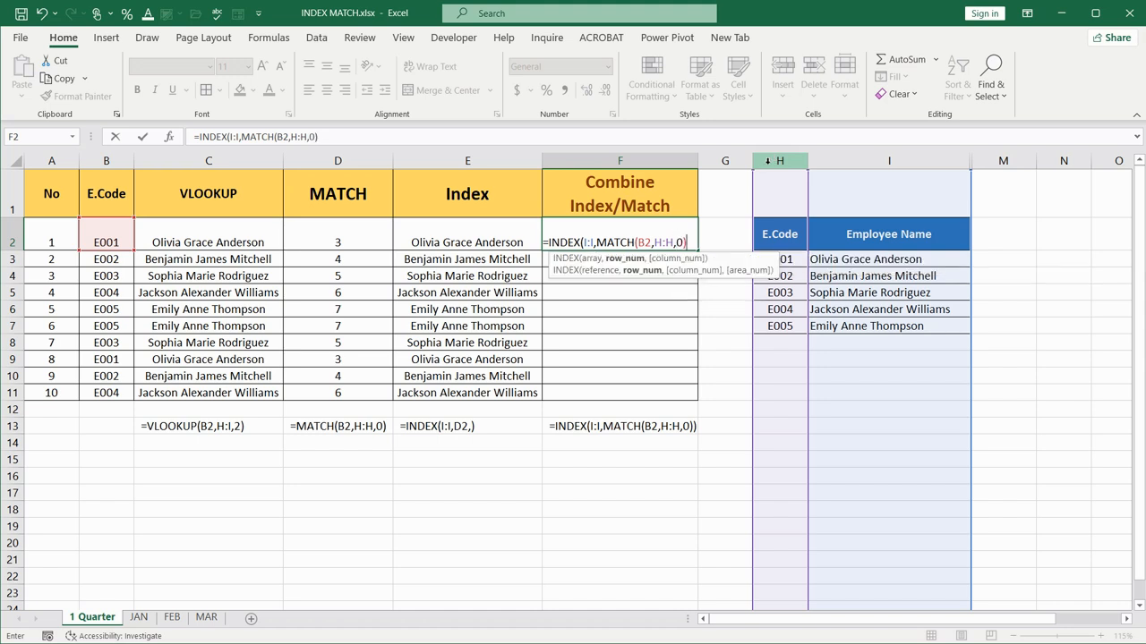
text())
key(Return)
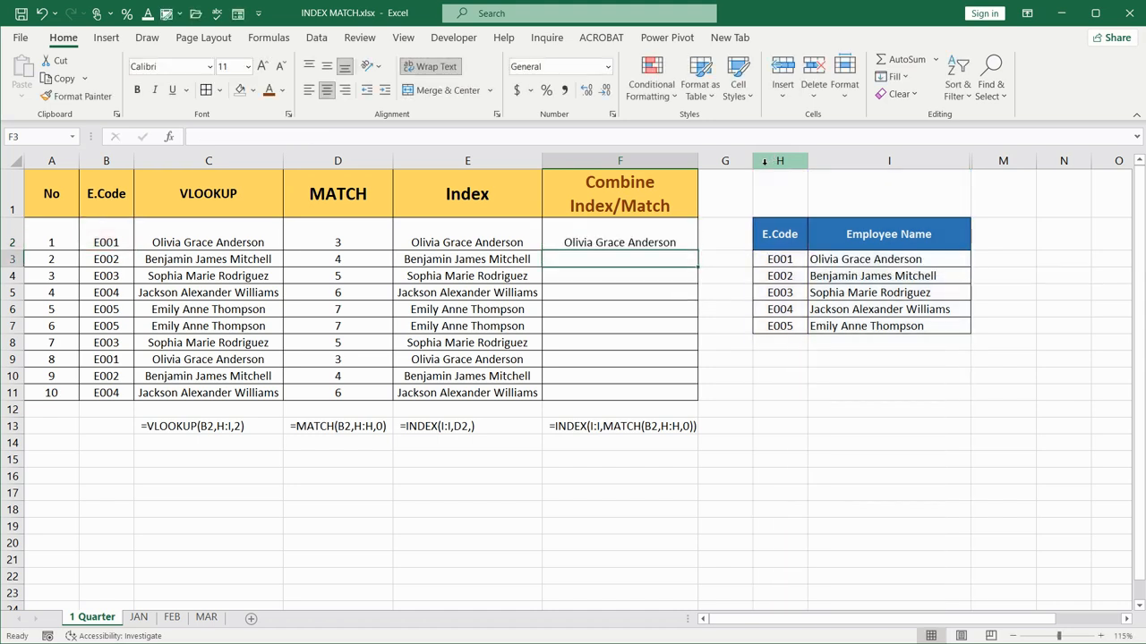
Step: Fill the combined INDEX/MATCH formula from F2 down through F11 and check the formula in F6
click(634, 240)
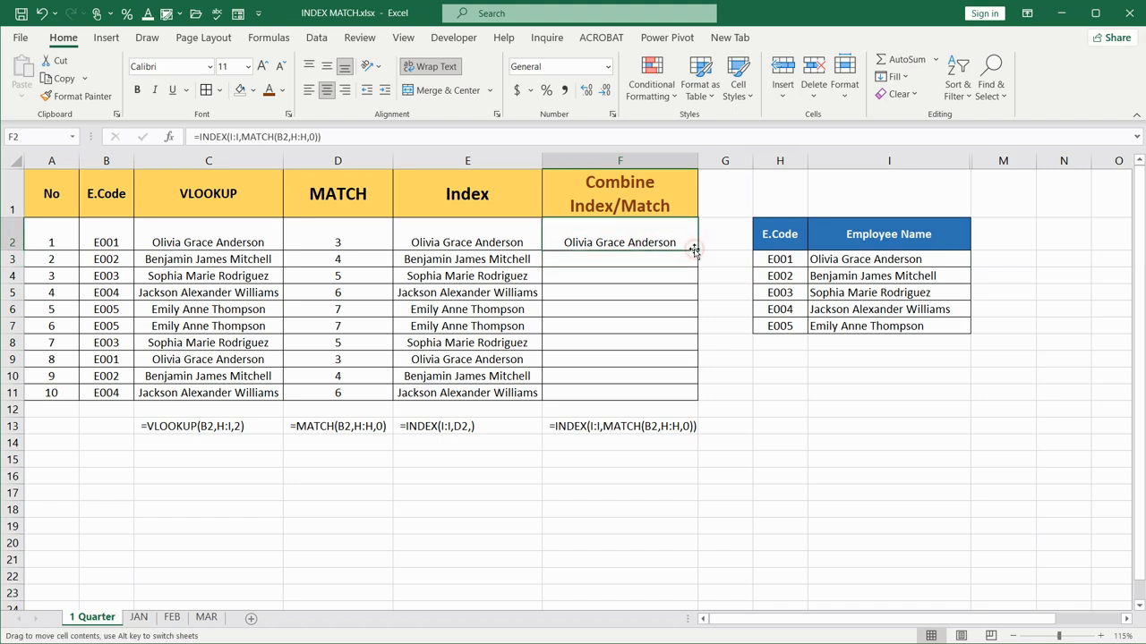
drag(695, 250, 676, 403)
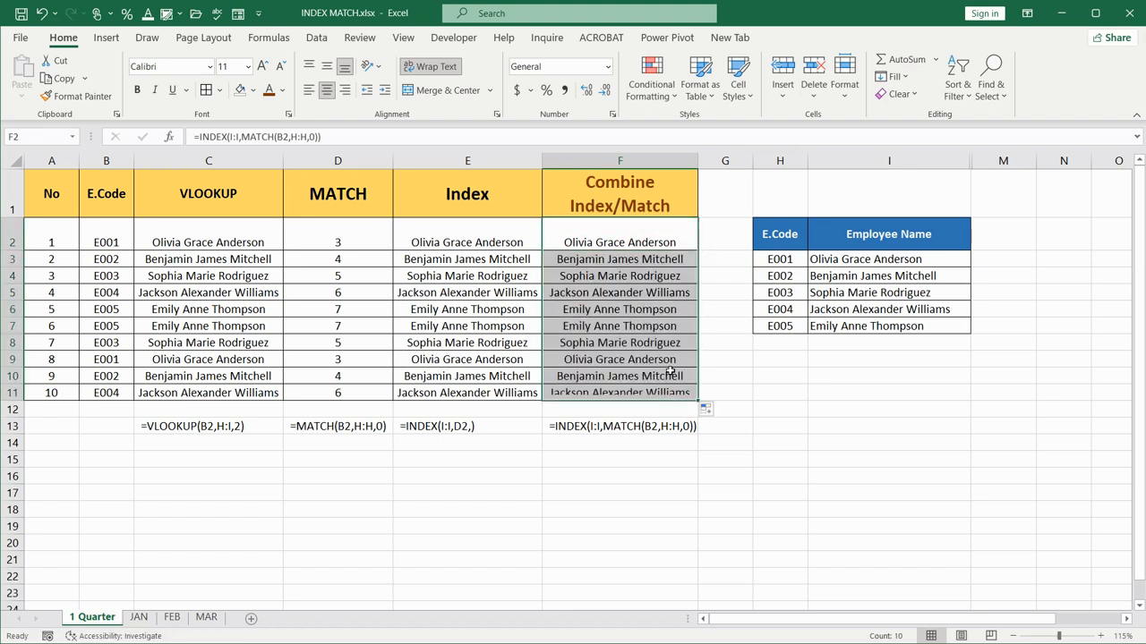
click(637, 309)
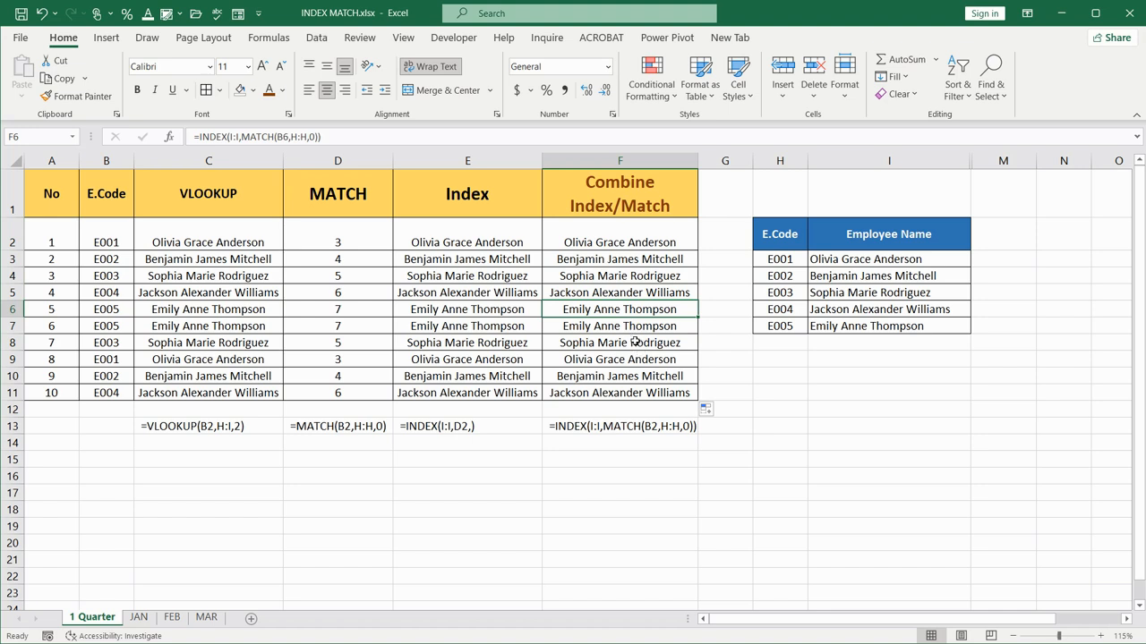
click(674, 160)
click(703, 207)
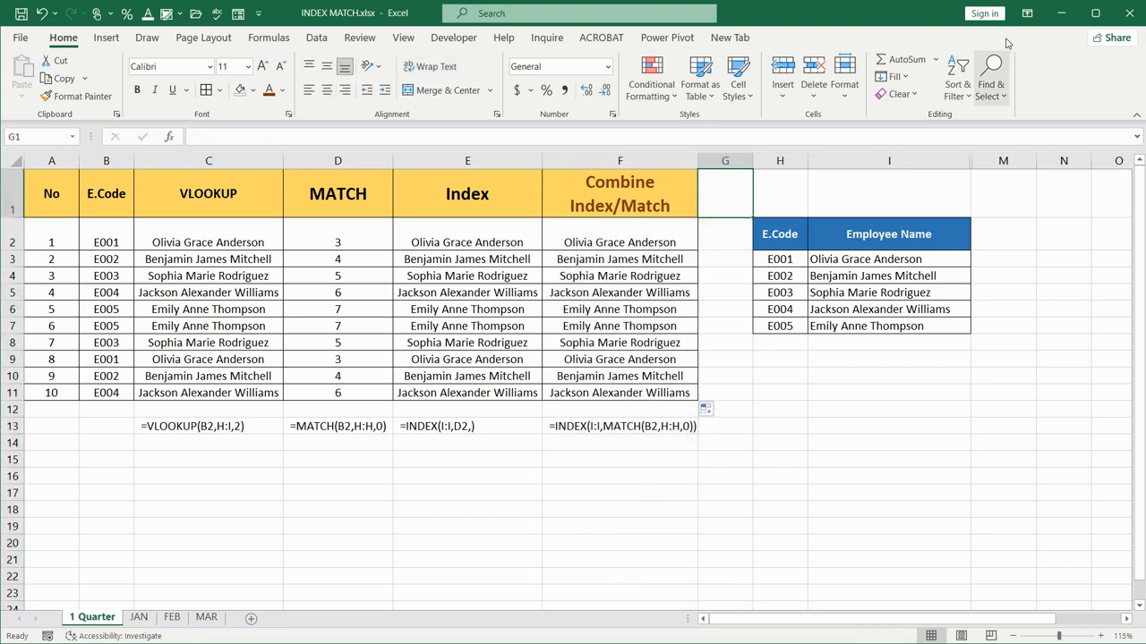
Step: Hide the VLOOKUP, MATCH and Index columns (C through E)
click(389, 233)
click(375, 161)
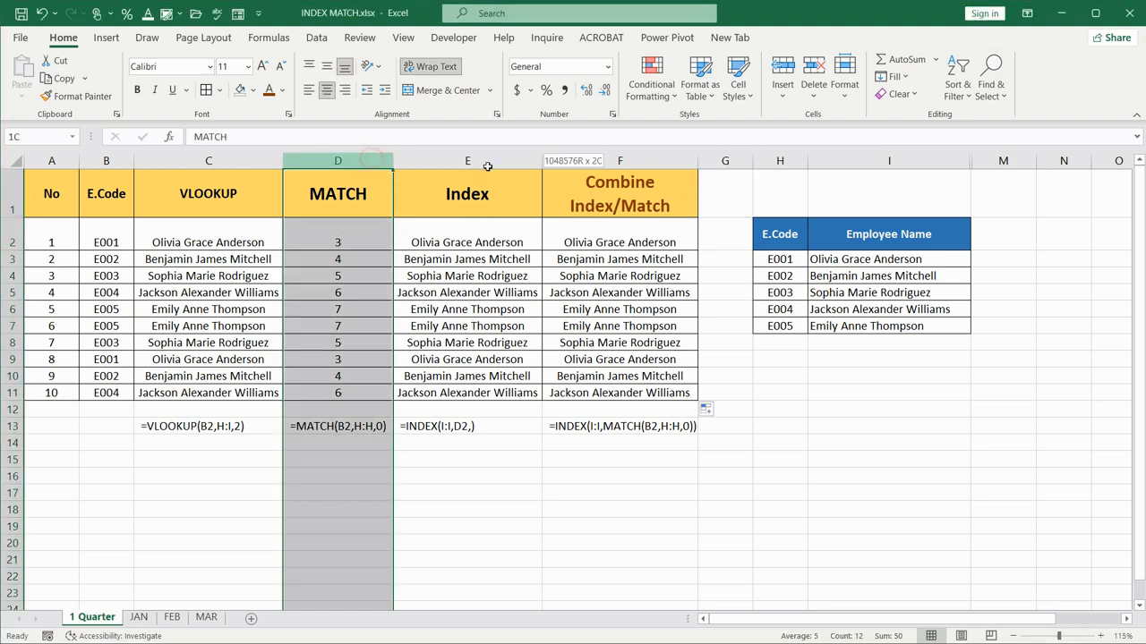
shift+click(468, 161)
click(208, 161)
shift+click(468, 161)
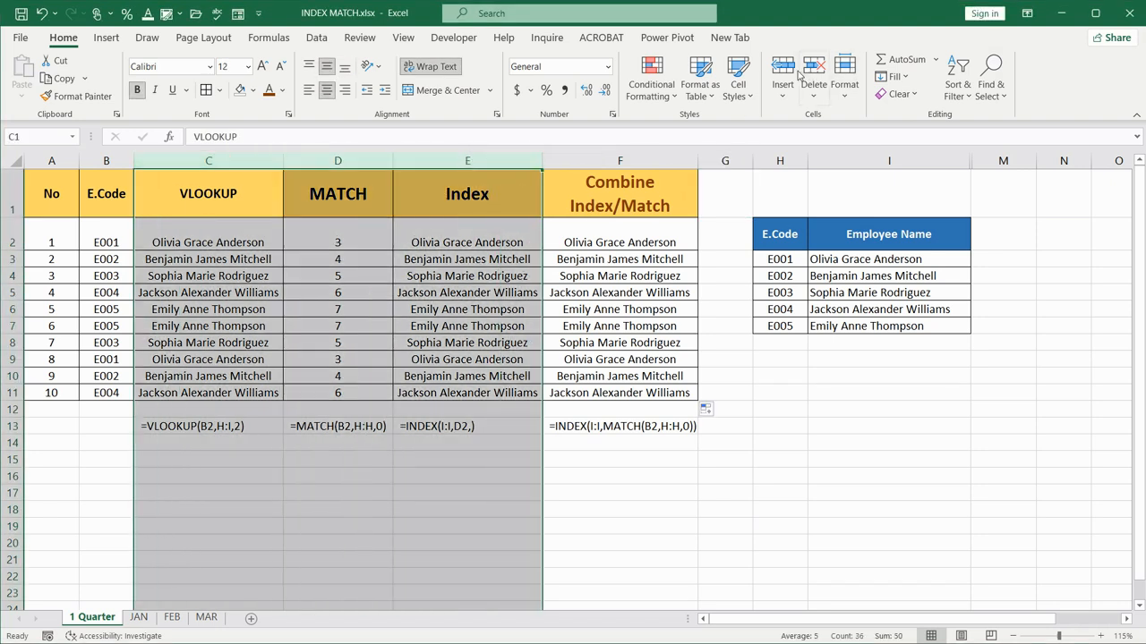
right_click(454, 240)
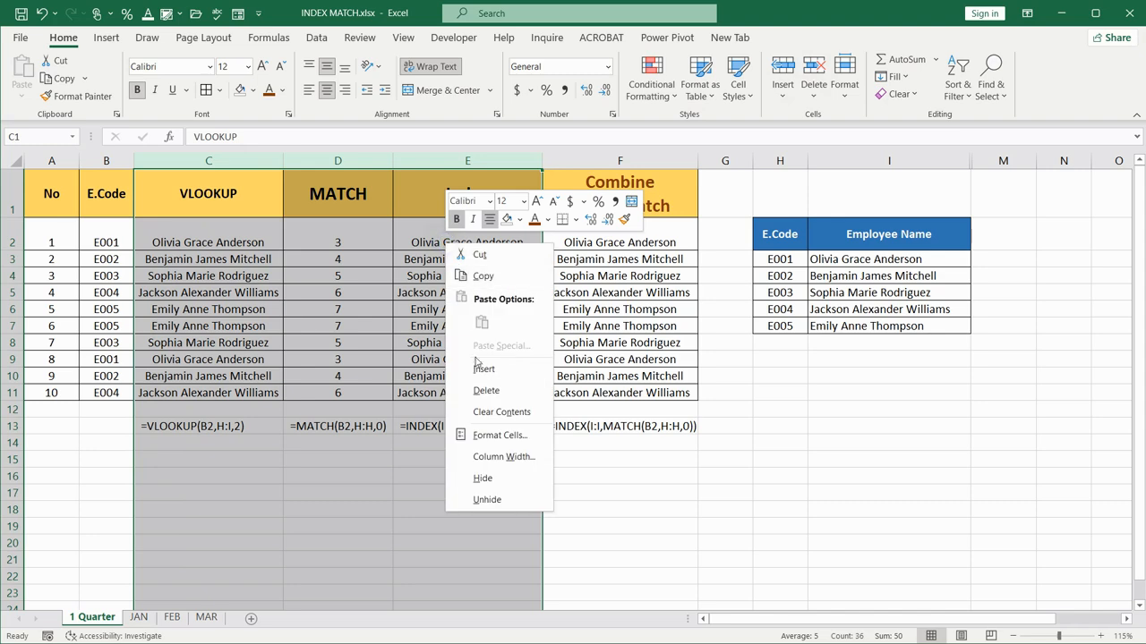
click(488, 477)
Step: Enter the month headers January, February and March in G1, H1 and I1
click(307, 187)
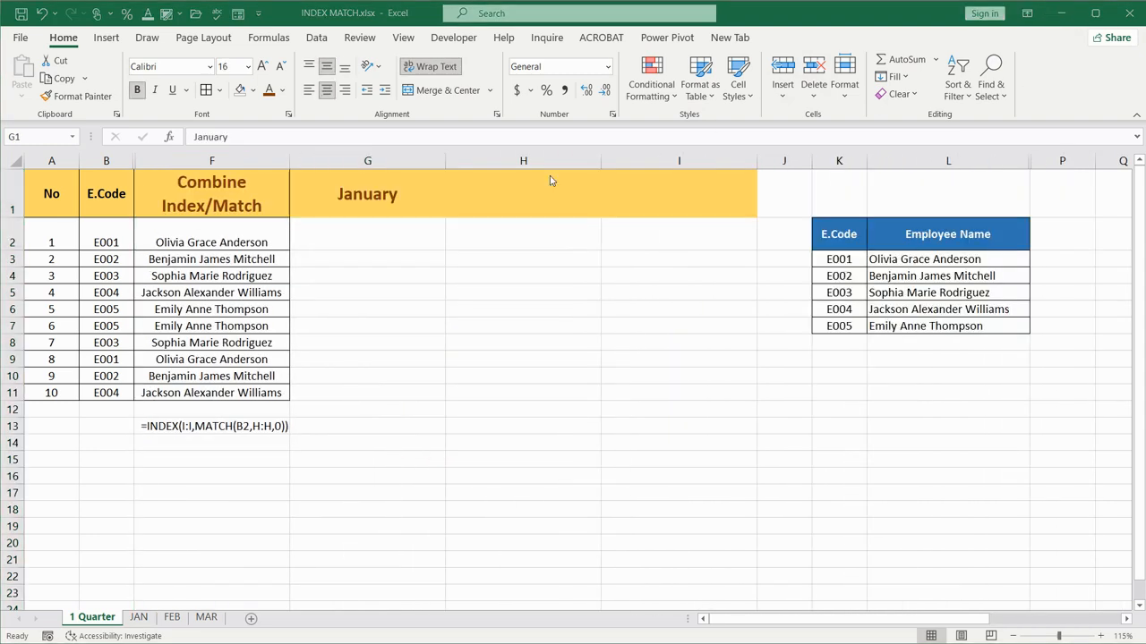
click(528, 197)
text(Feb)
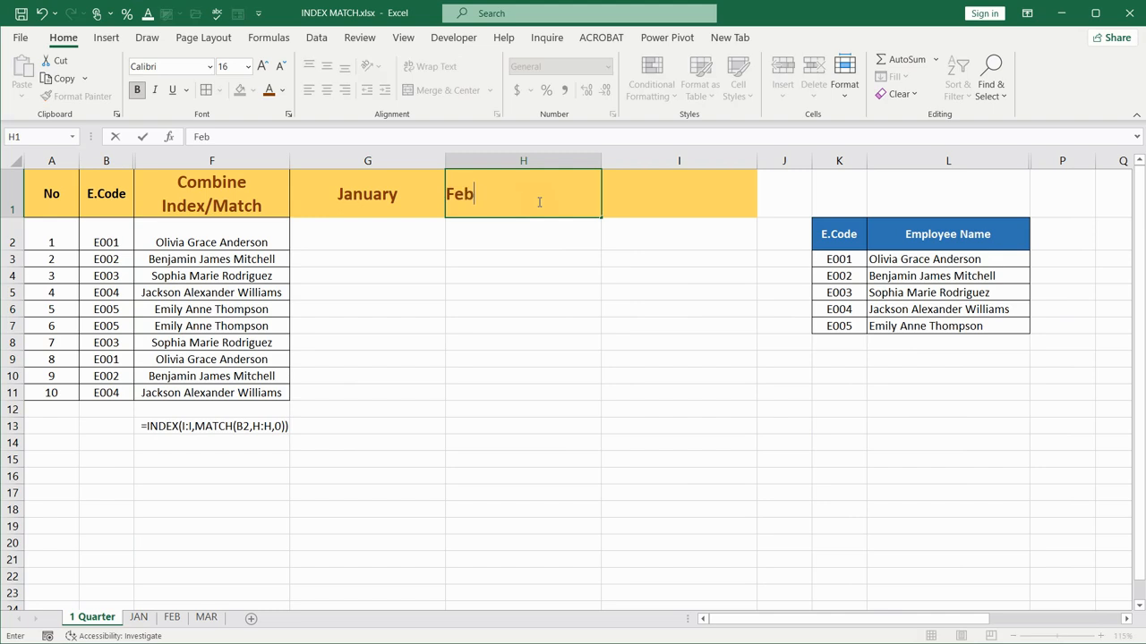
text(ruary)
key(Return)
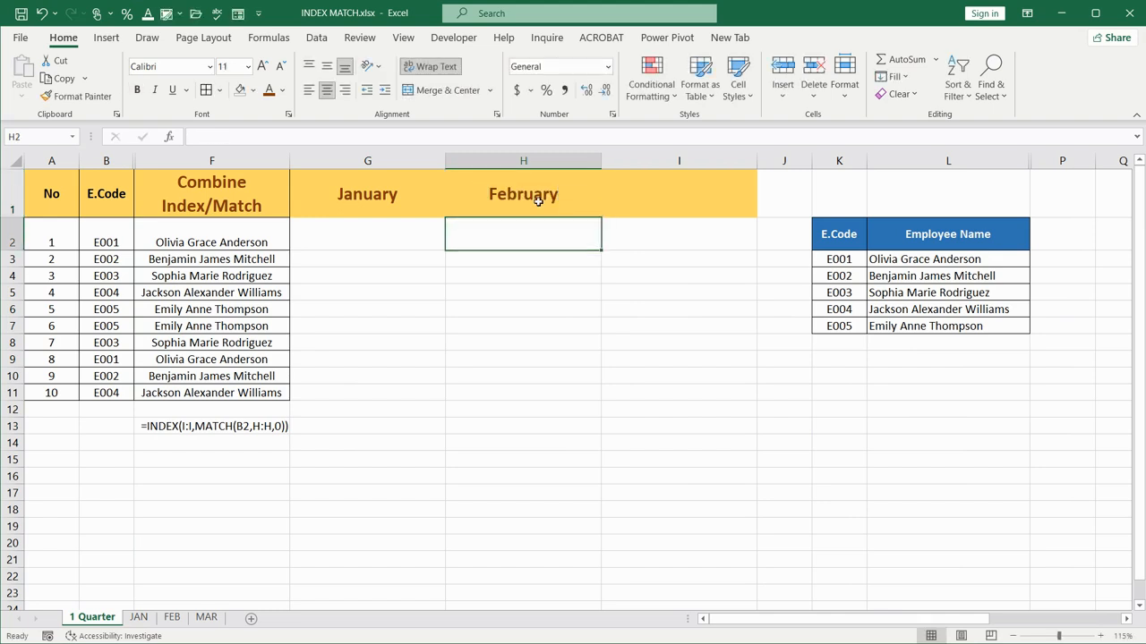
key(Up)
key(Right)
text(March)
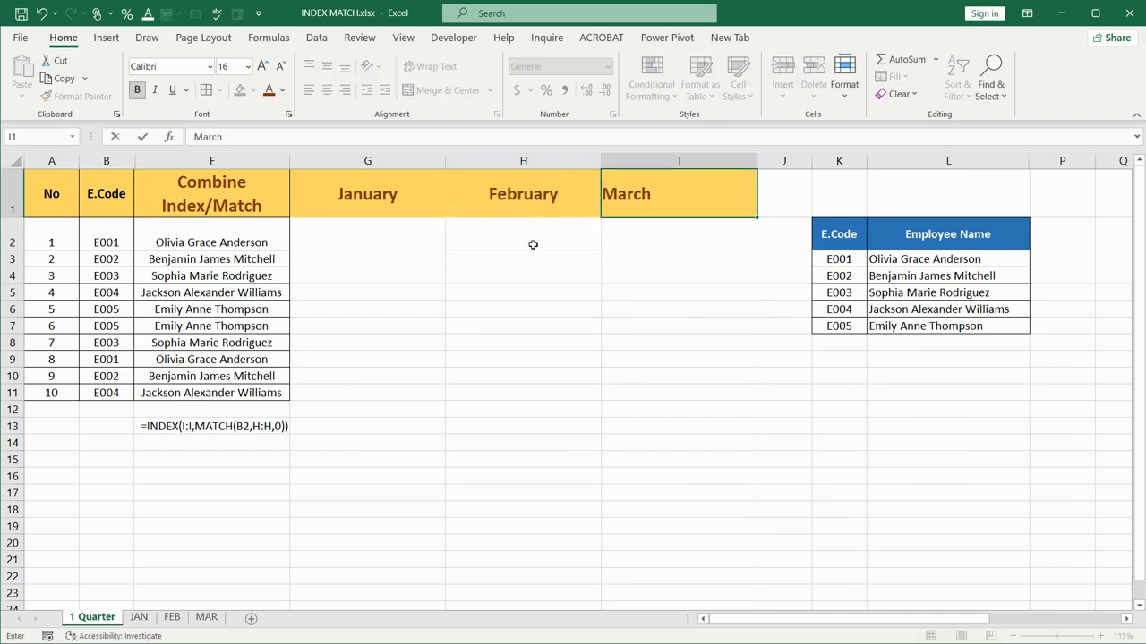
click(531, 242)
Step: Apply borders to the month block G1:I11 and narrow columns G through I equally
drag(394, 204, 662, 394)
click(206, 89)
drag(376, 161, 678, 161)
drag(447, 165, 377, 164)
click(420, 193)
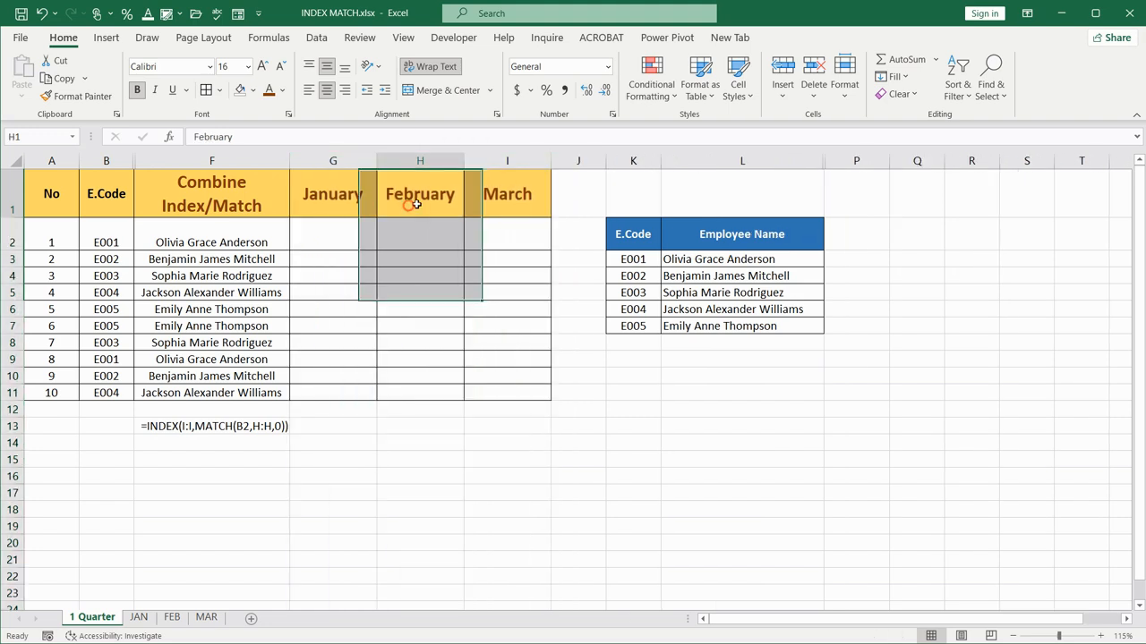
Step: Unhide the lookup table's monthly salary columns M through O
drag(790, 160, 854, 160)
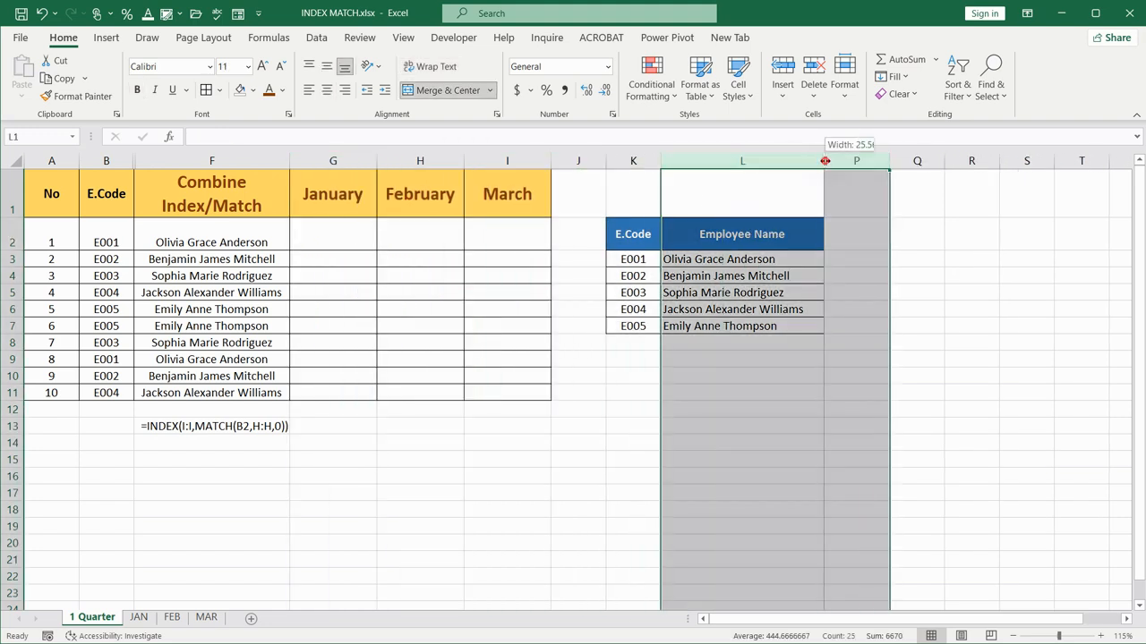
double_click(824, 161)
click(855, 231)
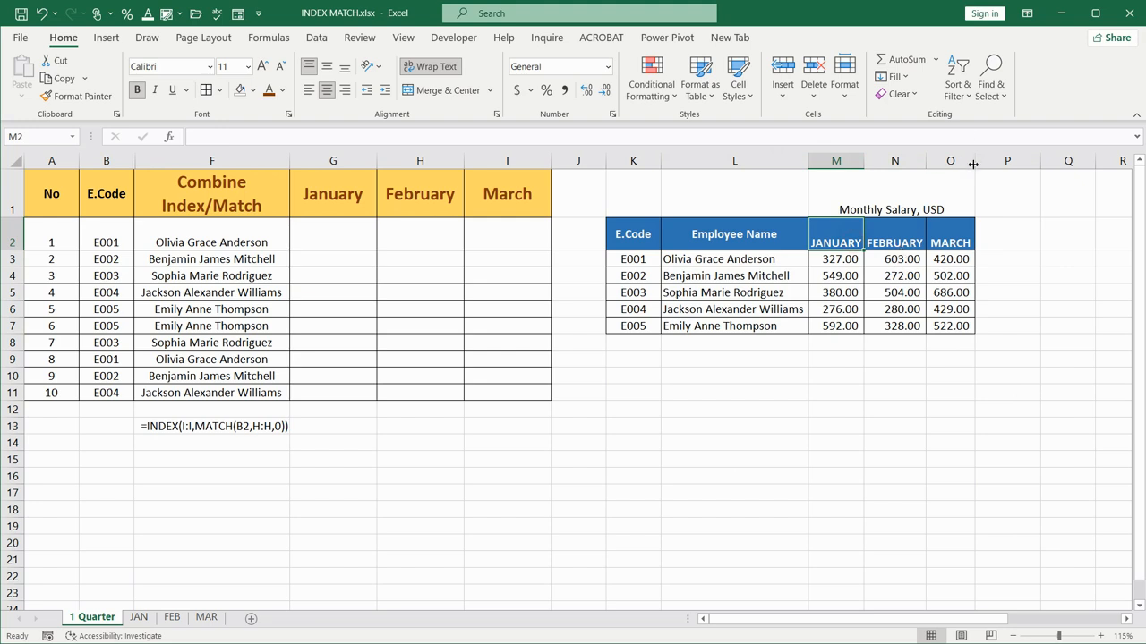
Step: Compare the January salary data with the tables on the JAN, FEB and MAR sheets and return to 1 Quarter
click(853, 260)
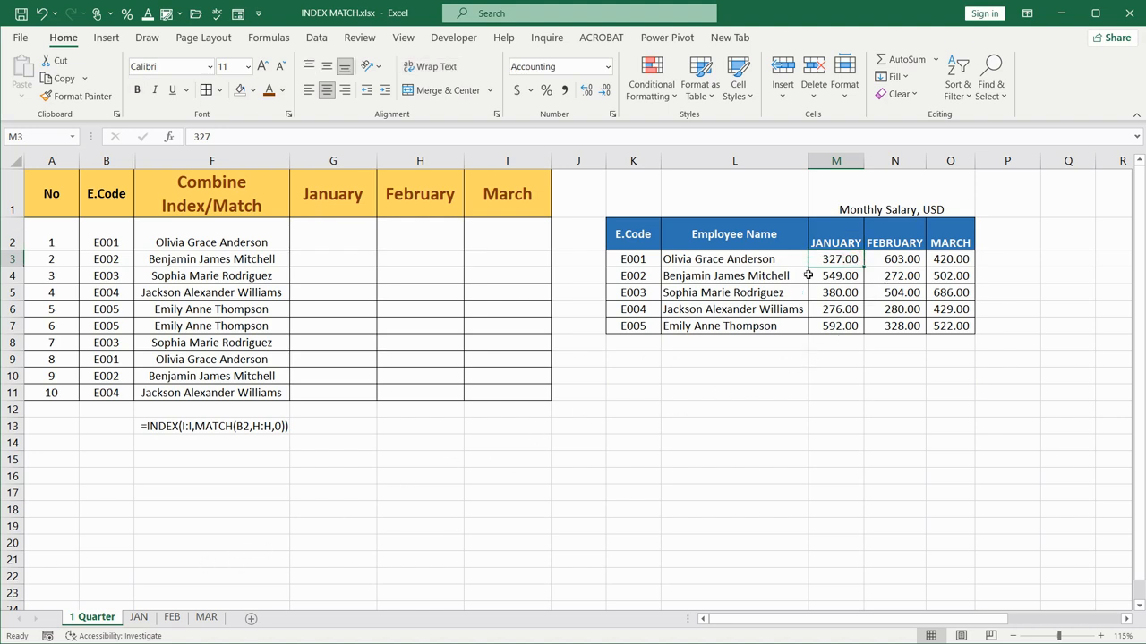
click(136, 616)
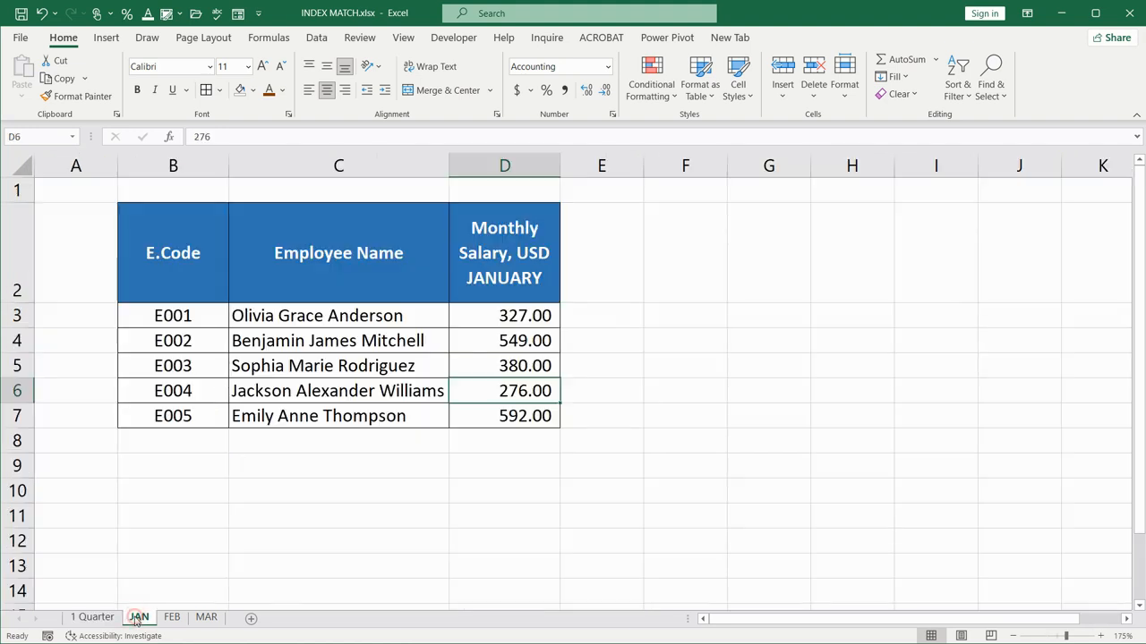
click(172, 617)
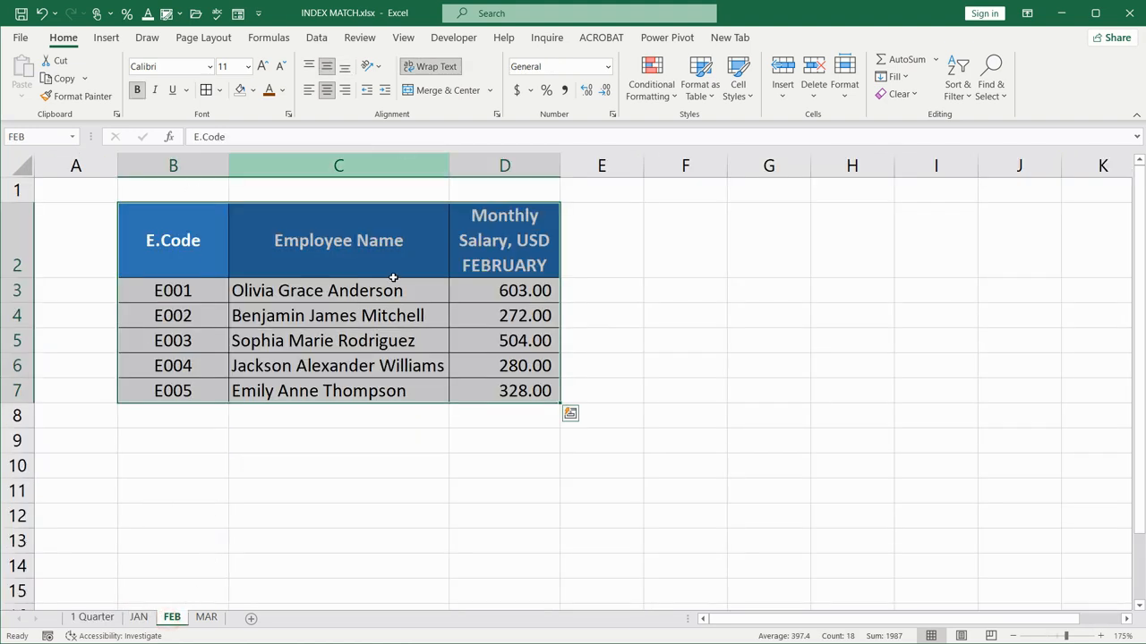
click(206, 618)
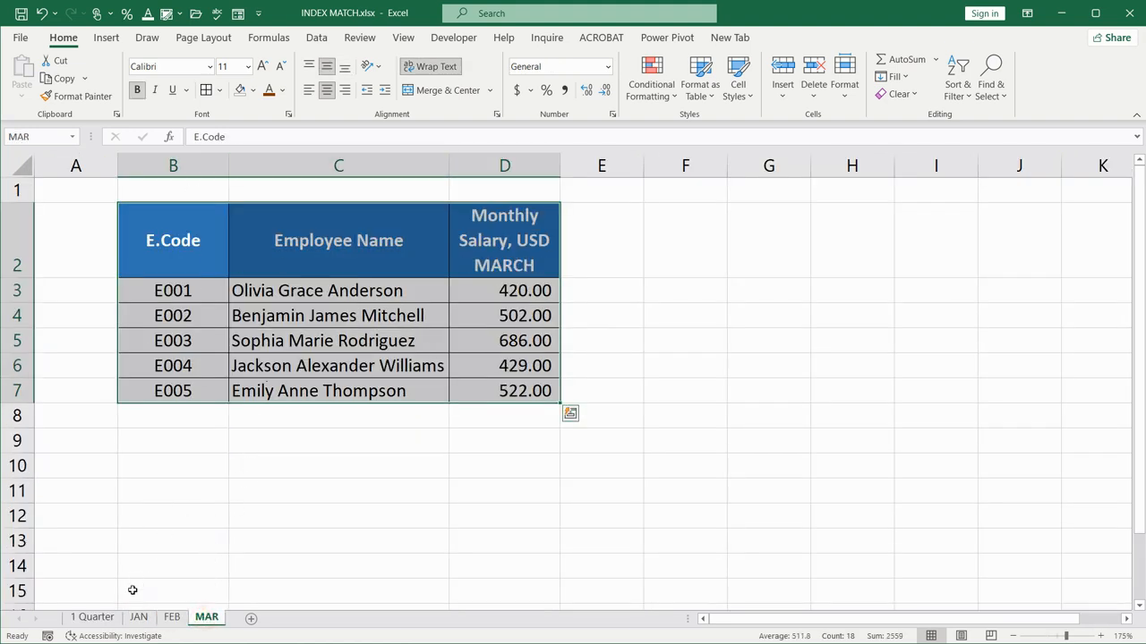
click(93, 616)
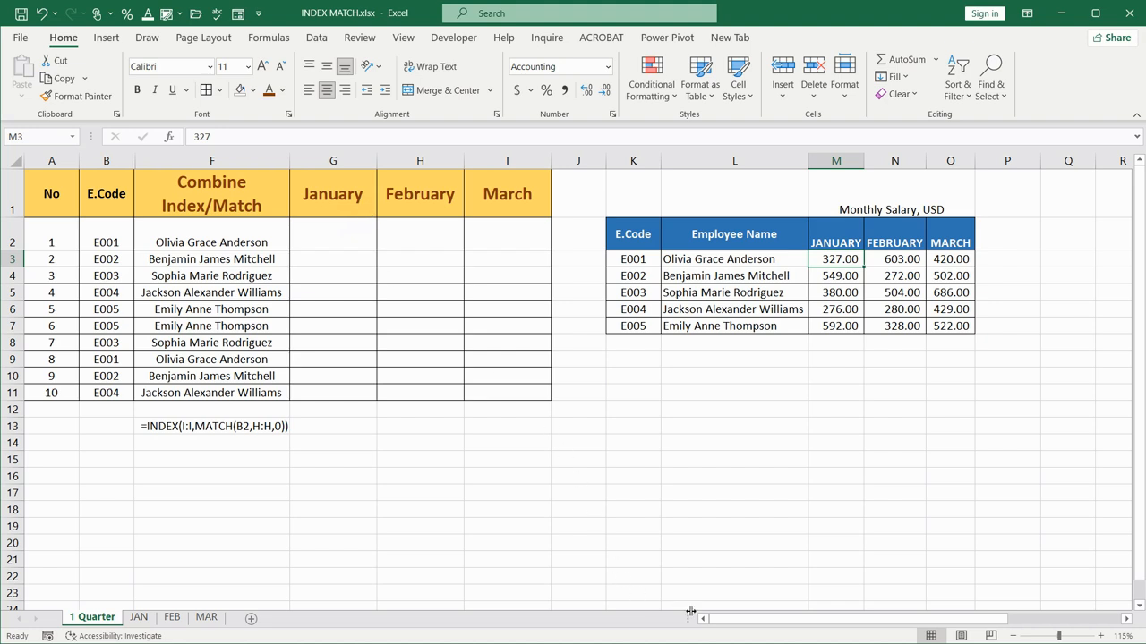
Step: Copy the INDEX/MATCH formula text from F2 into G2, keeping its references =INDEX(L:L,MATCH(B2,K:K,0))
click(275, 227)
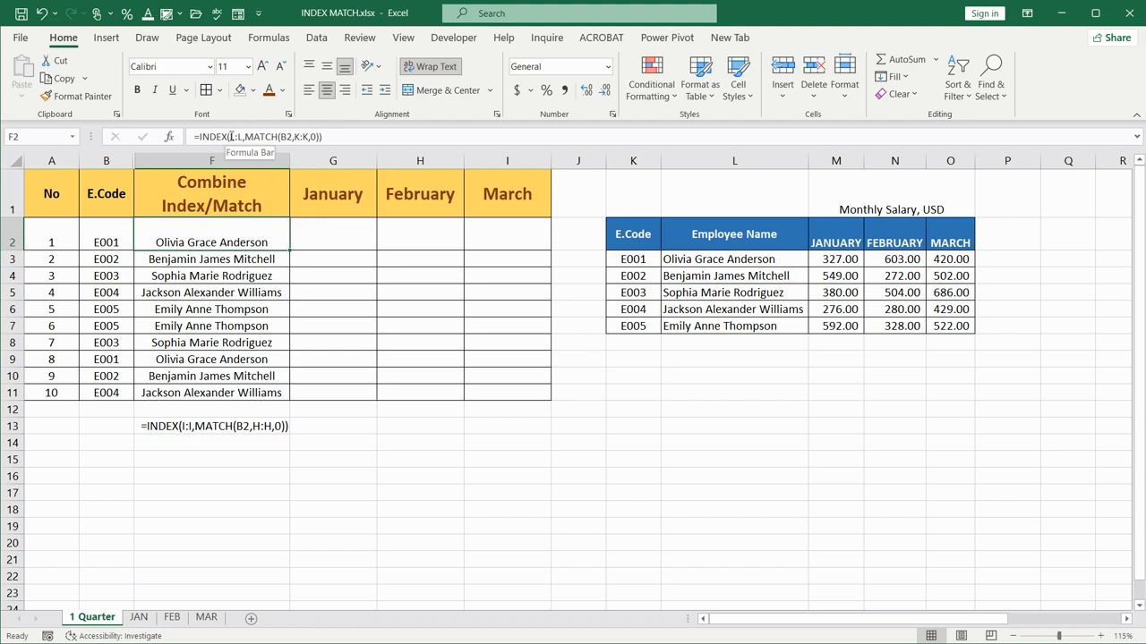
click(313, 239)
double_click(315, 238)
right_click(319, 239)
click(356, 320)
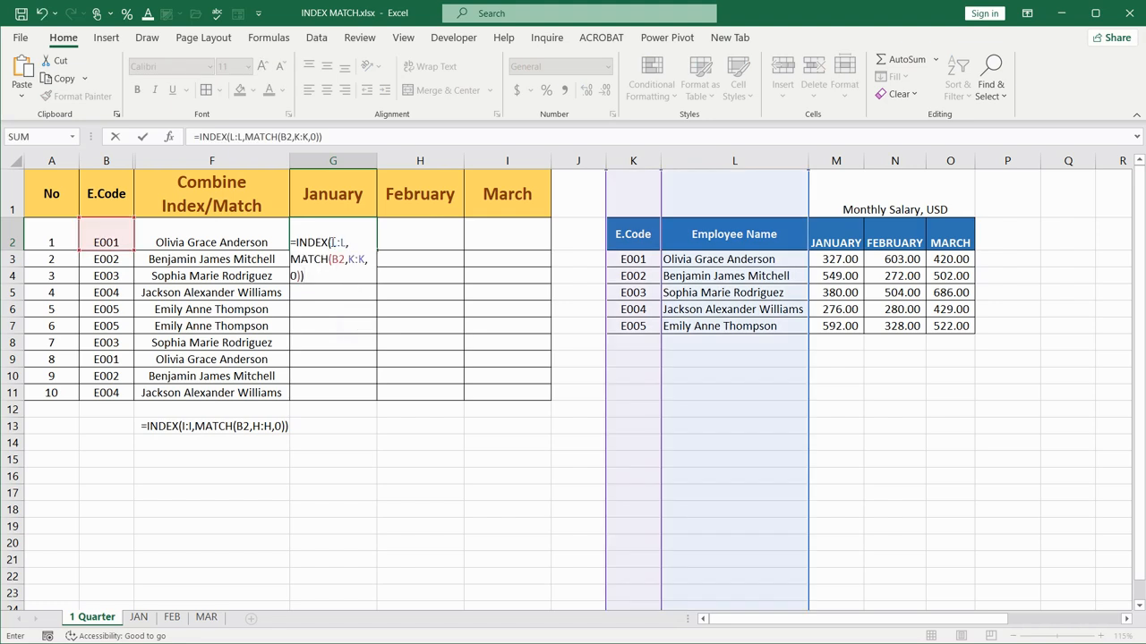
Step: Replace the L:L array in G2's formula with the JAN sheet's monthly salary column
drag(331, 242, 345, 240)
key(Delete)
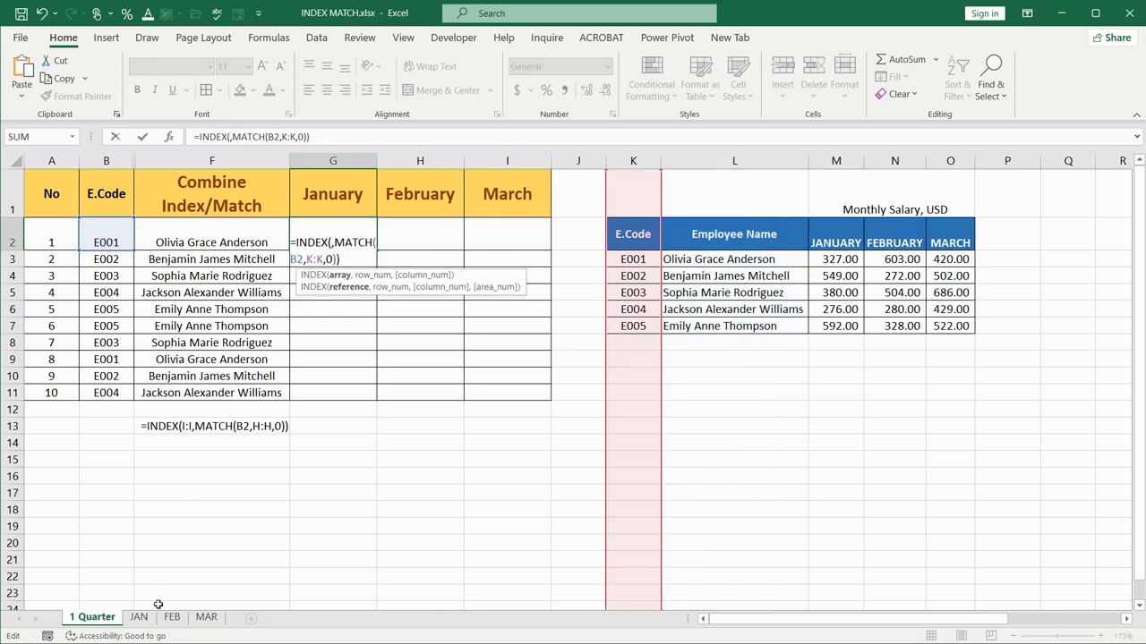
click(141, 618)
click(384, 162)
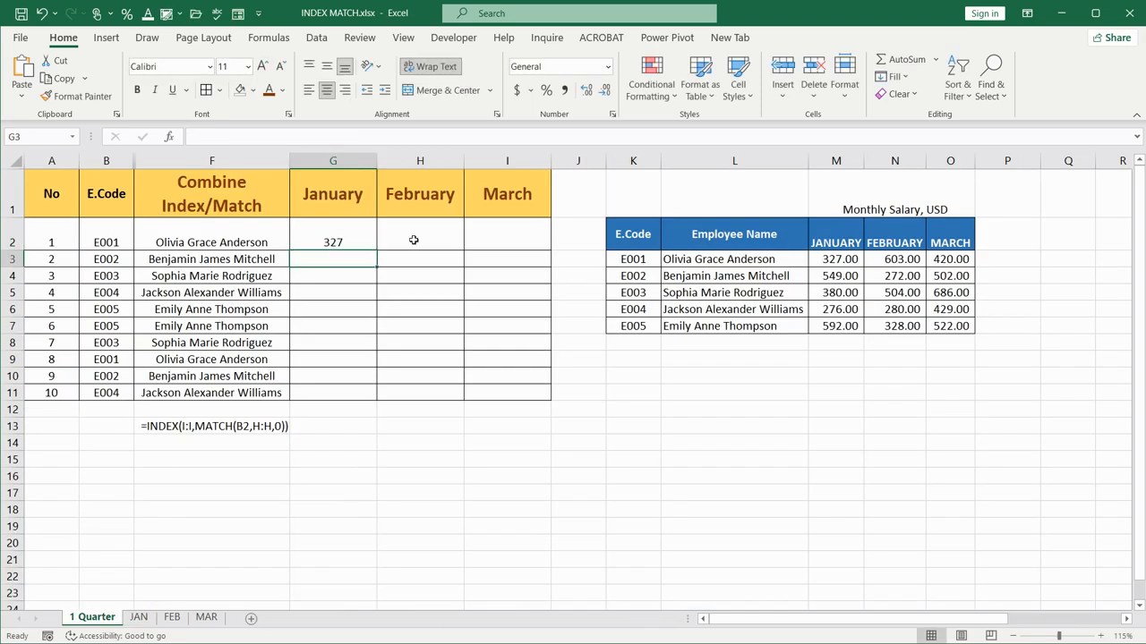
Step: Replace the K:K lookup array in G2's formula with the JAN sheet's E.Code column B:B and fill the formula down to G11
click(340, 240)
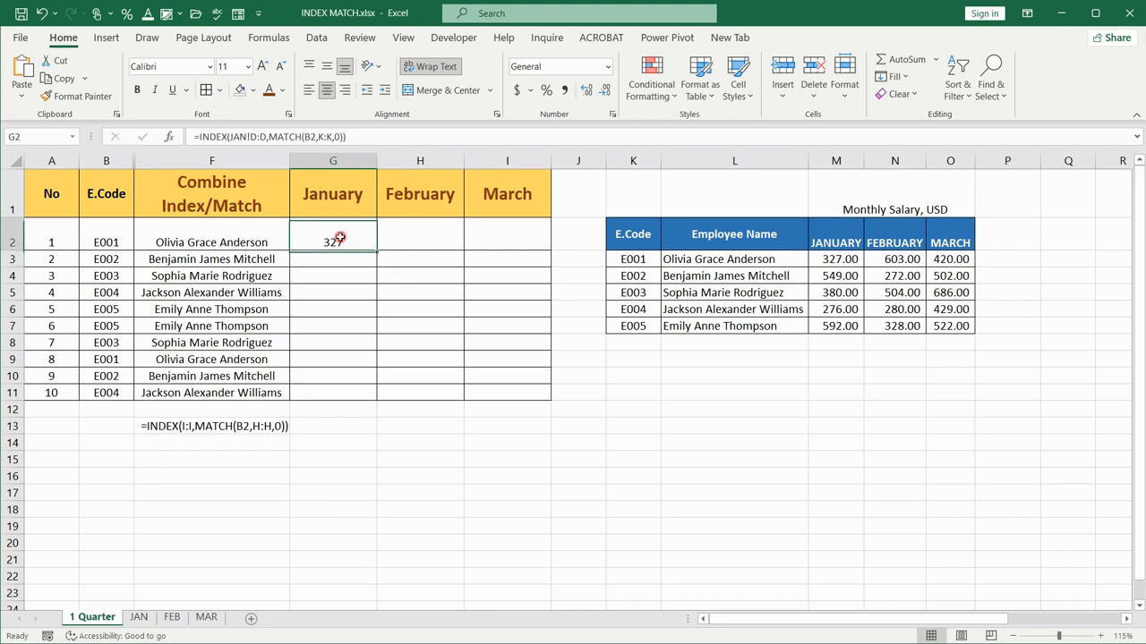
click(319, 136)
drag(319, 136, 333, 136)
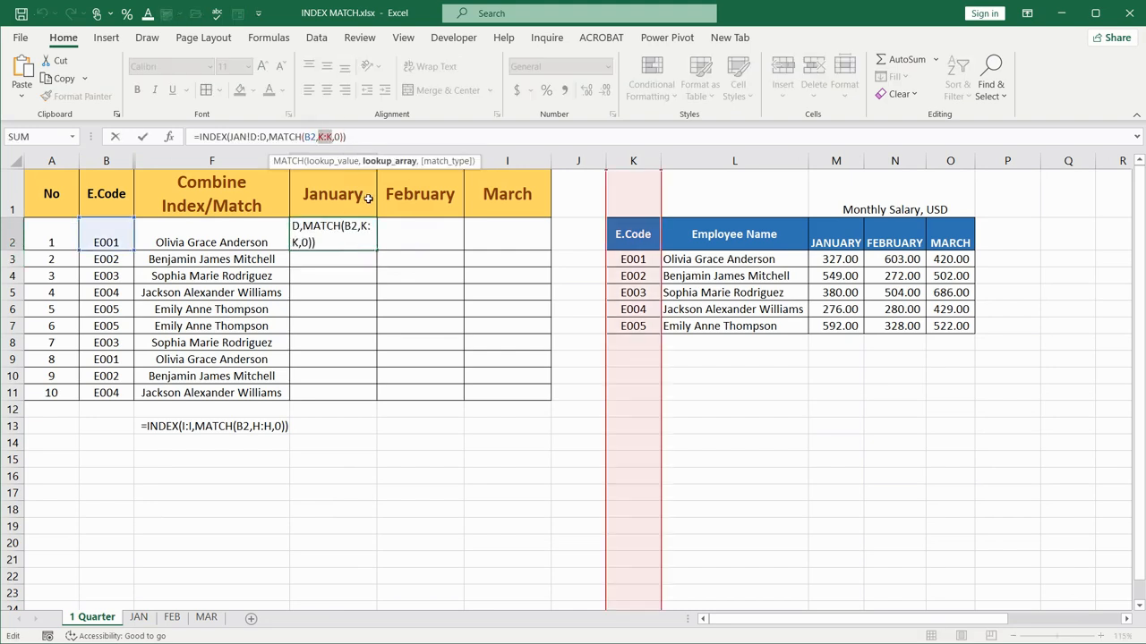
key(BackSpace)
click(138, 617)
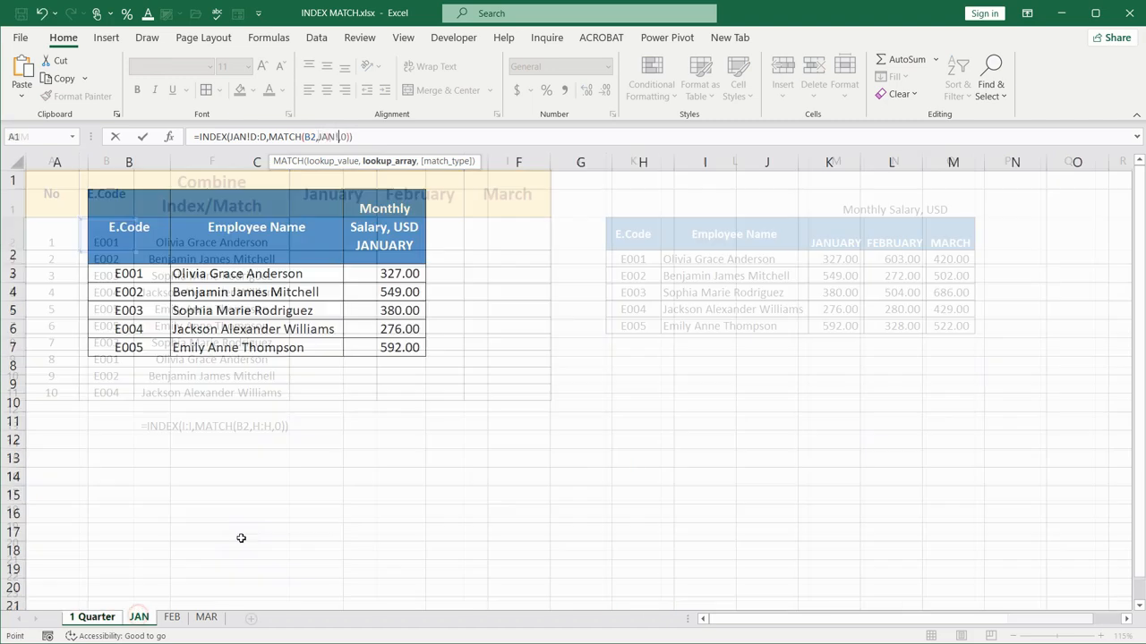
click(130, 162)
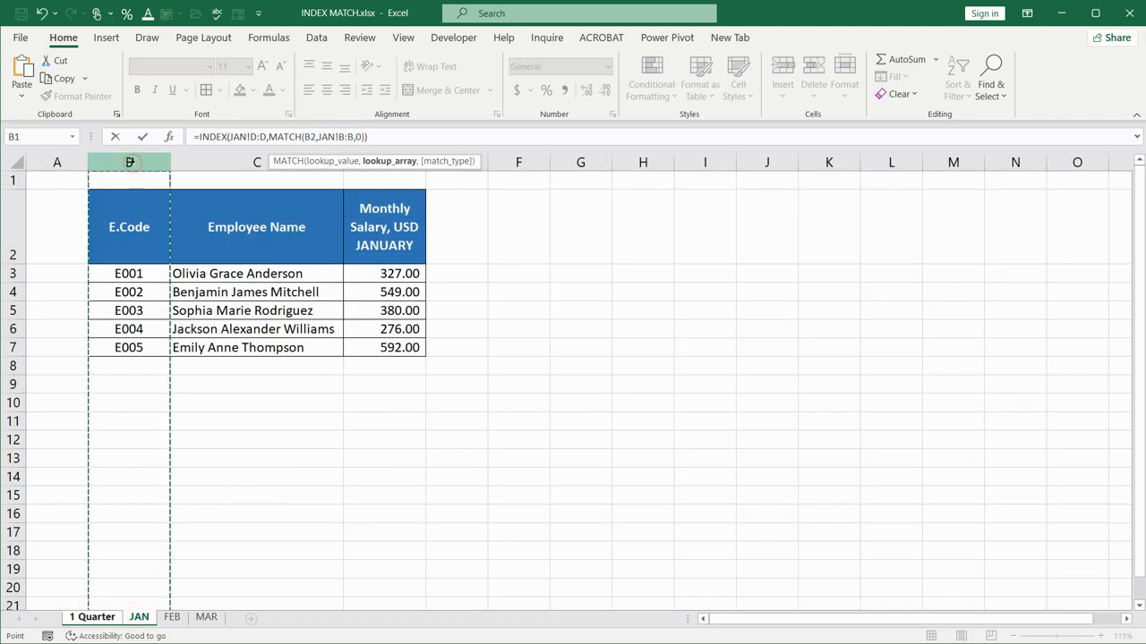
key(Return)
click(316, 241)
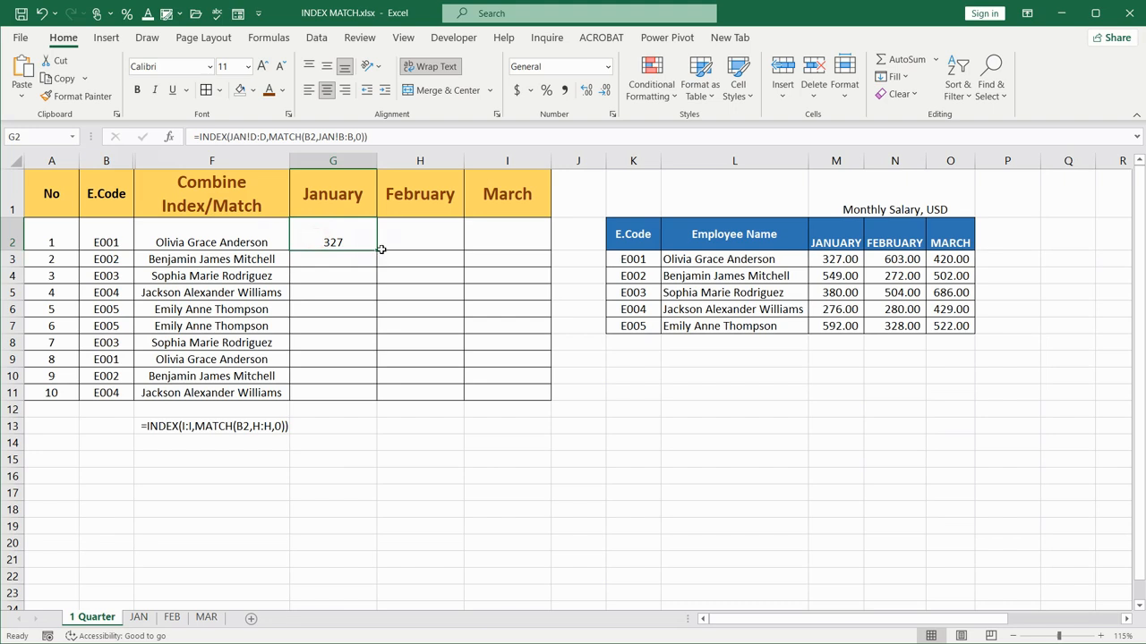
drag(378, 252, 376, 401)
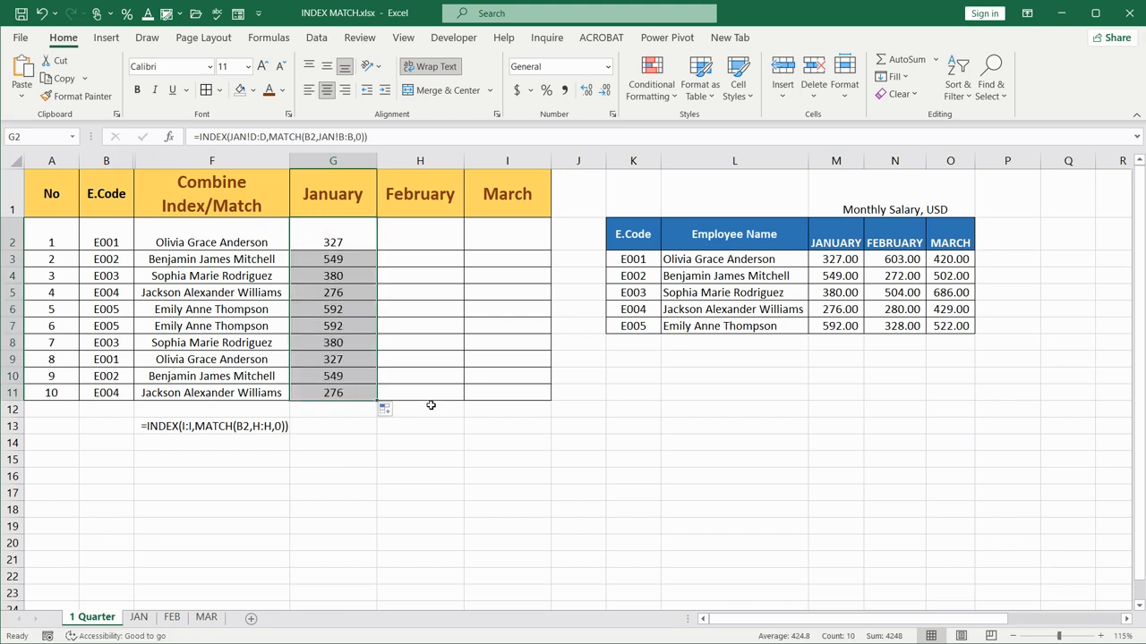
Step: Copy G2's formula text =INDEX(JAN!D:D,MATCH(B2,JAN!B:B,0)) into the first February cell, H2, keeping its references
click(348, 236)
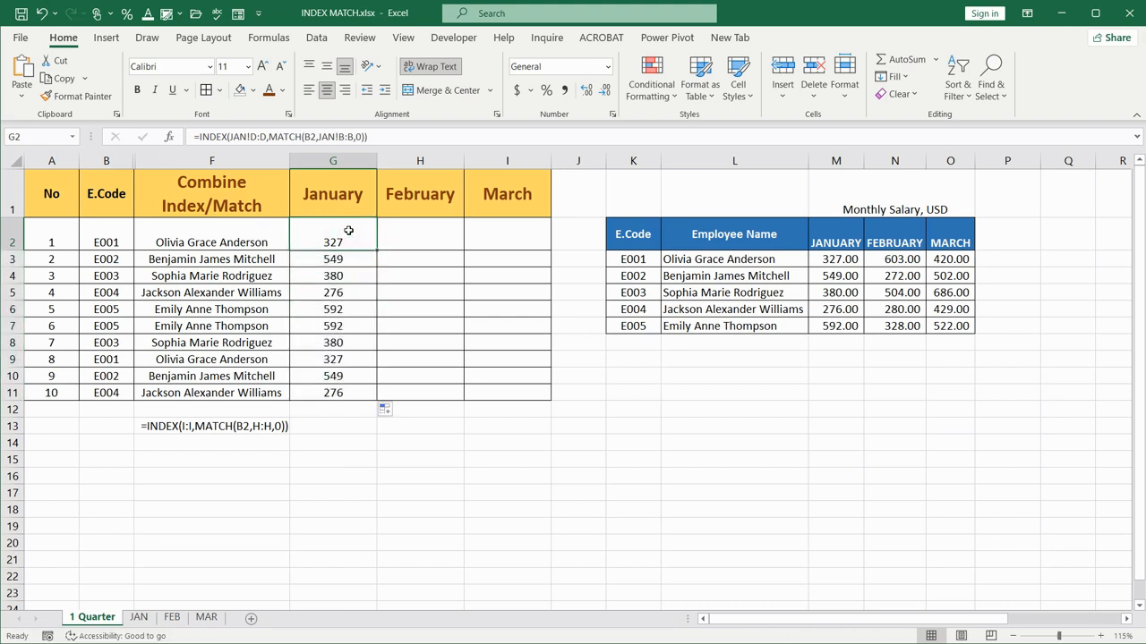
drag(370, 138, 156, 143)
key(ctrl+c)
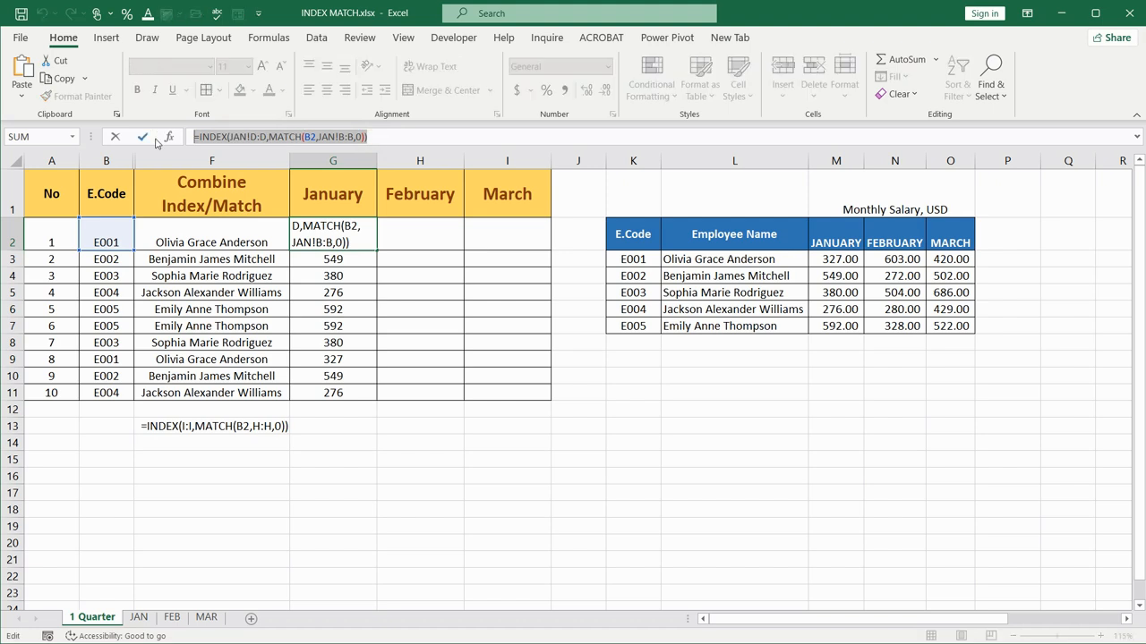
key(Escape)
double_click(394, 244)
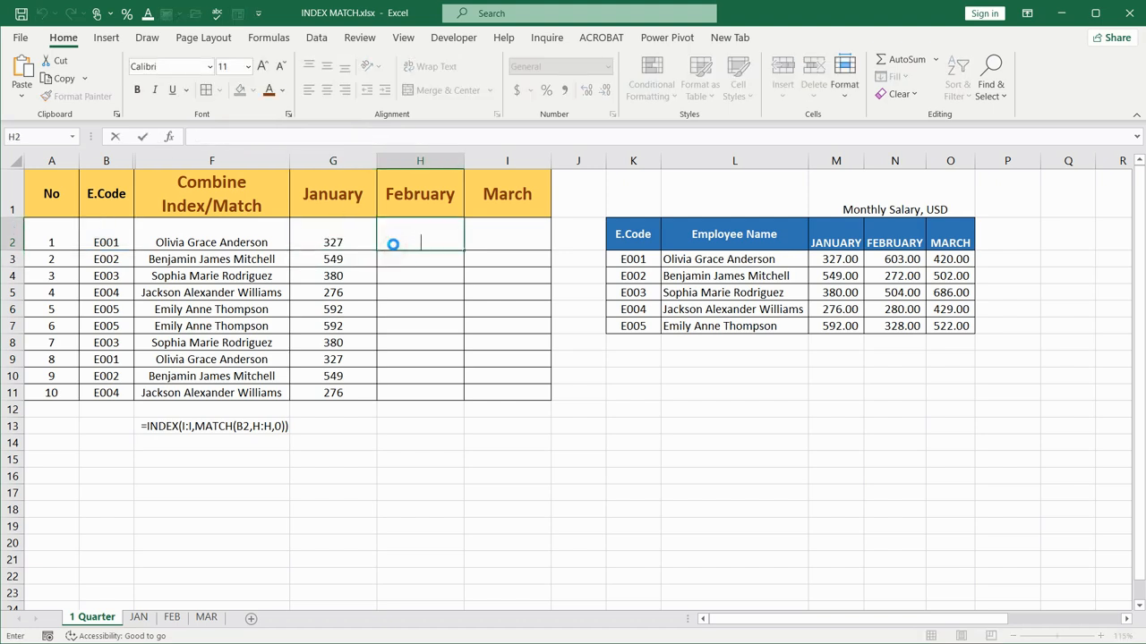
key(ctrl+v)
Step: Change both JAN sheet references in H2's formula to FEB and fill the February formula down to H11
click(420, 243)
double_click(421, 243)
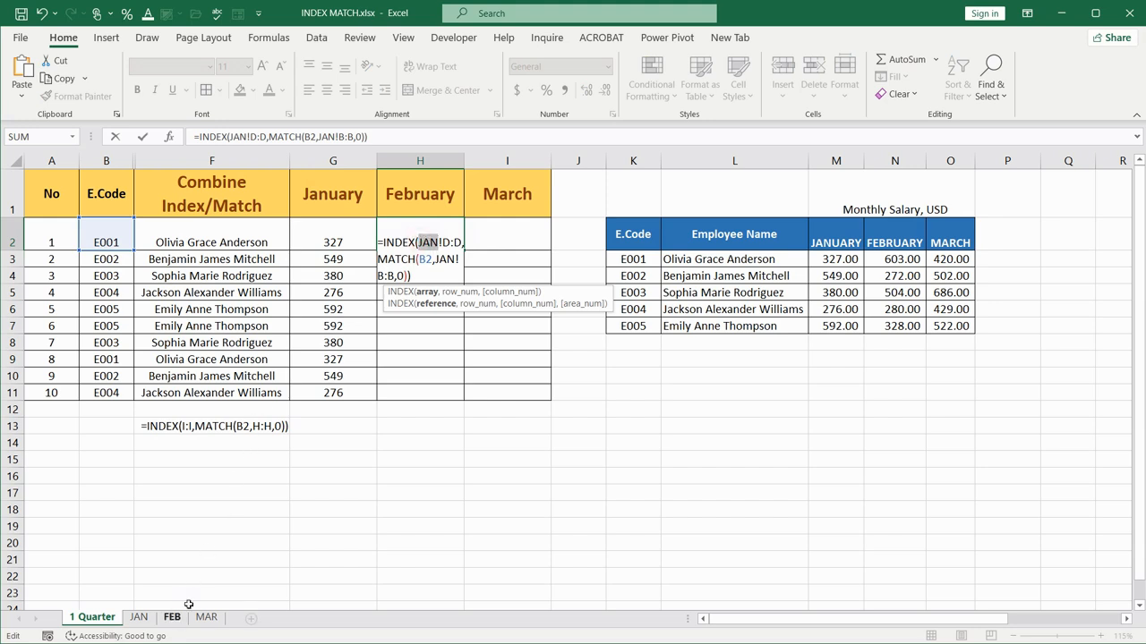
text(FEB)
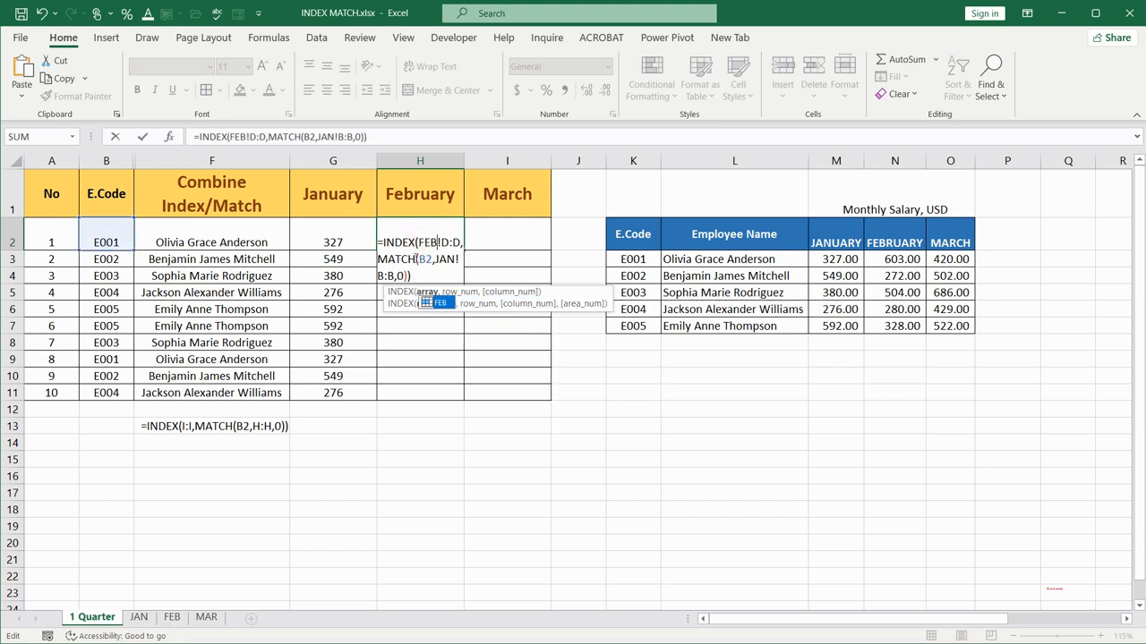
double_click(444, 258)
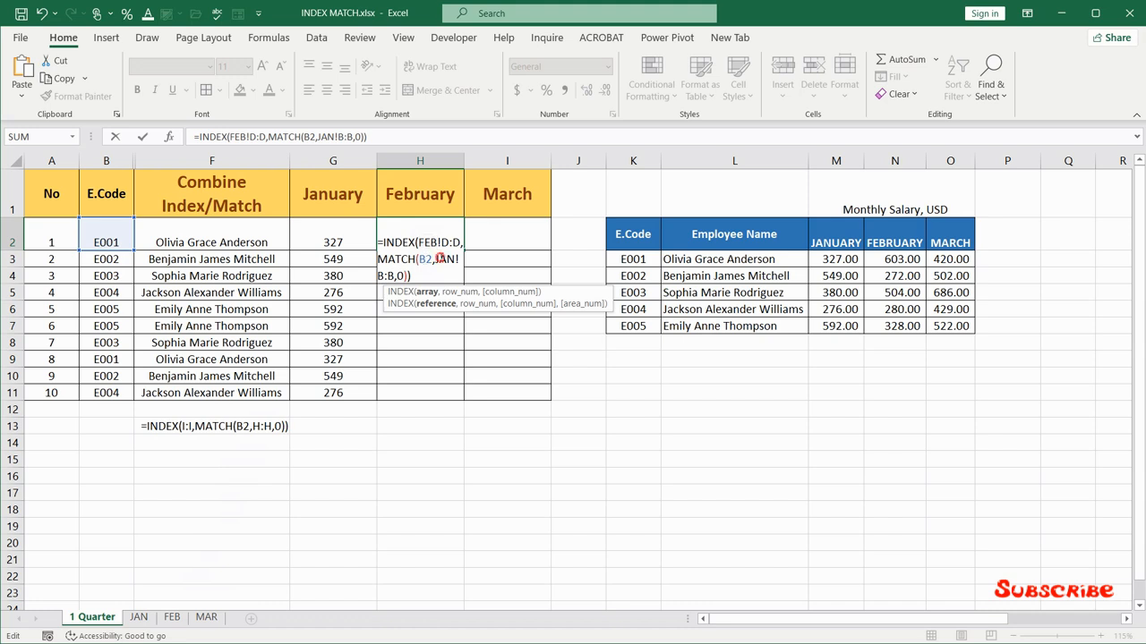
key(Return)
click(435, 236)
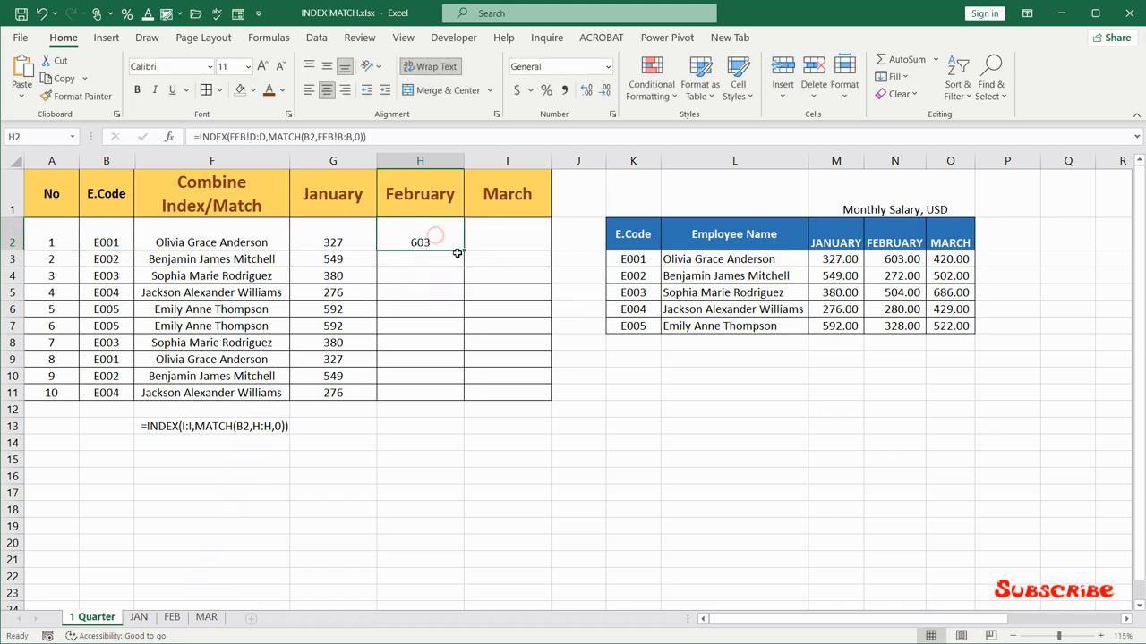
double_click(464, 250)
Step: Copy H2's formula text =INDEX(FEB!D:D,MATCH(B2,FEB!B:B,0)) into the first March cell, I2, keeping its references
click(488, 247)
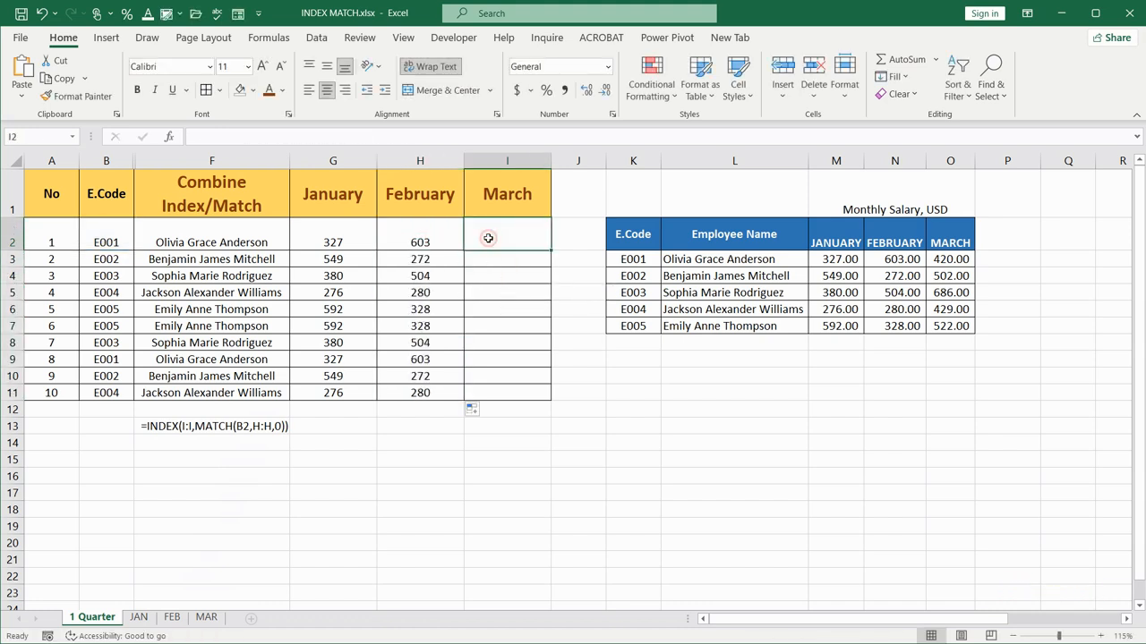
click(442, 241)
drag(370, 137, 194, 137)
key(ctrl+c)
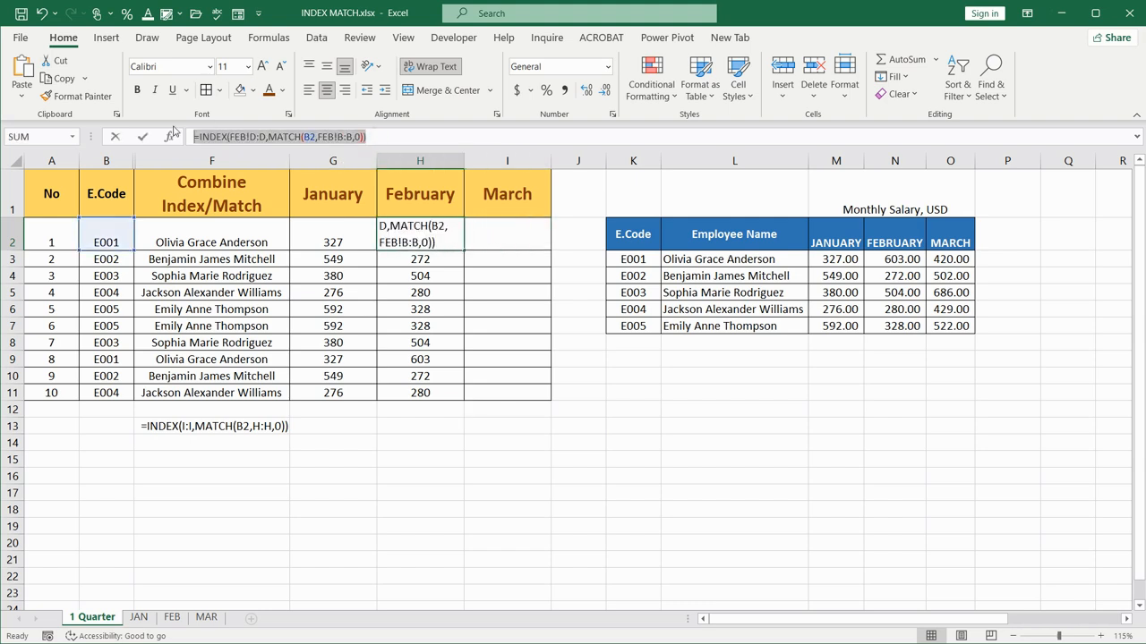
click(487, 239)
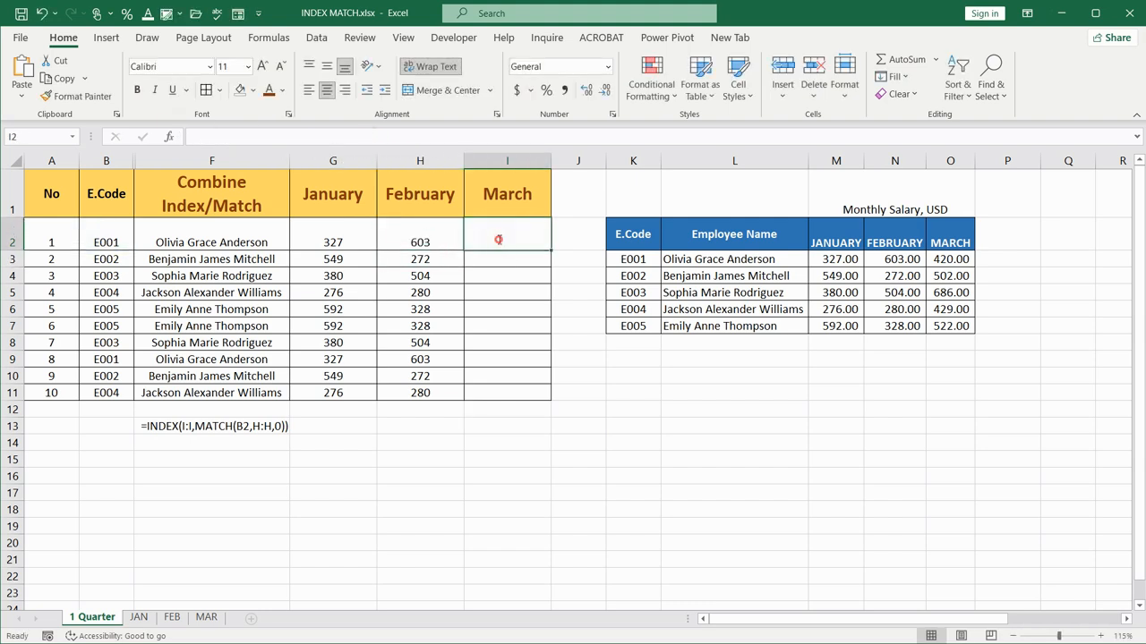
key(ctrl+v)
Step: Change both FEB sheet references in I2's formula to MAR and fill the March formula down to I11
double_click(513, 242)
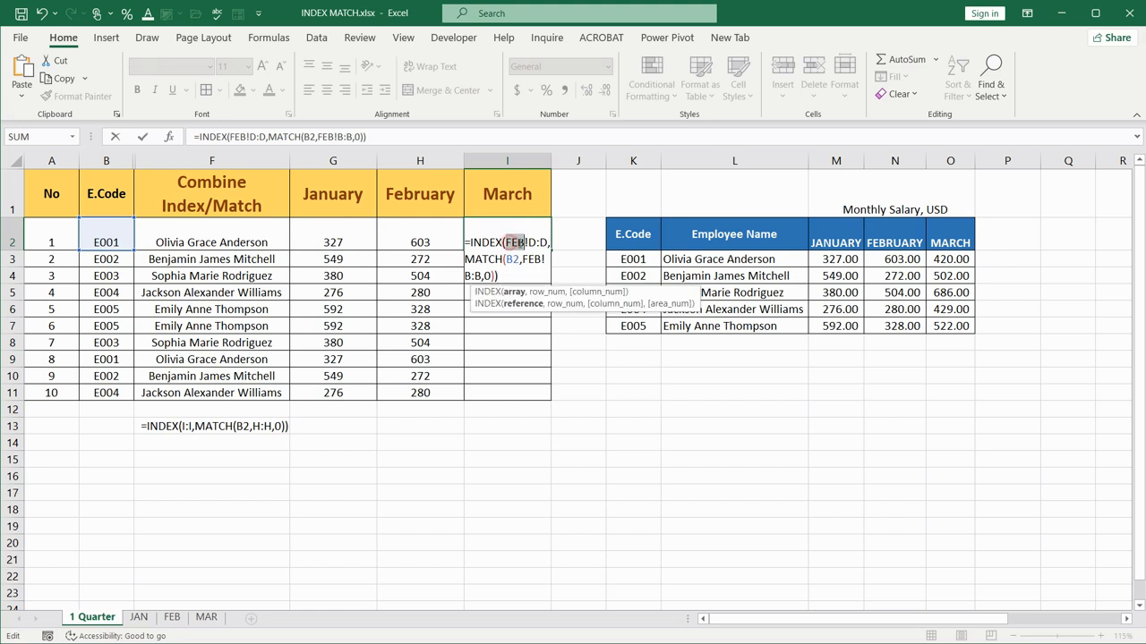
text(MAR)
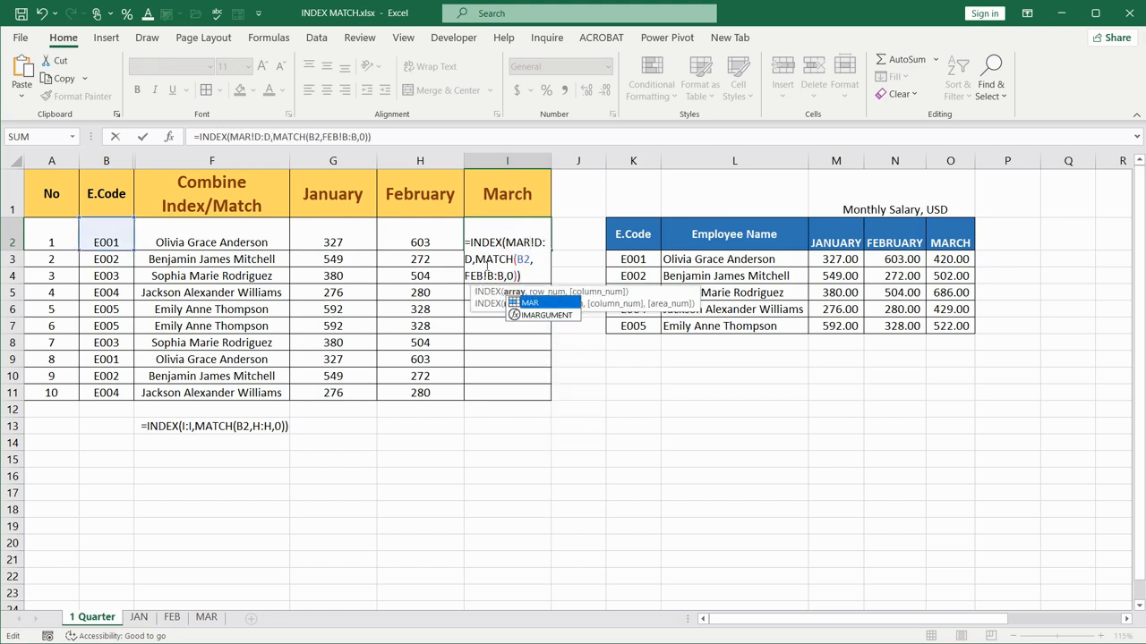
double_click(474, 276)
text(MAR)
key(Return)
click(528, 246)
drag(549, 250, 548, 399)
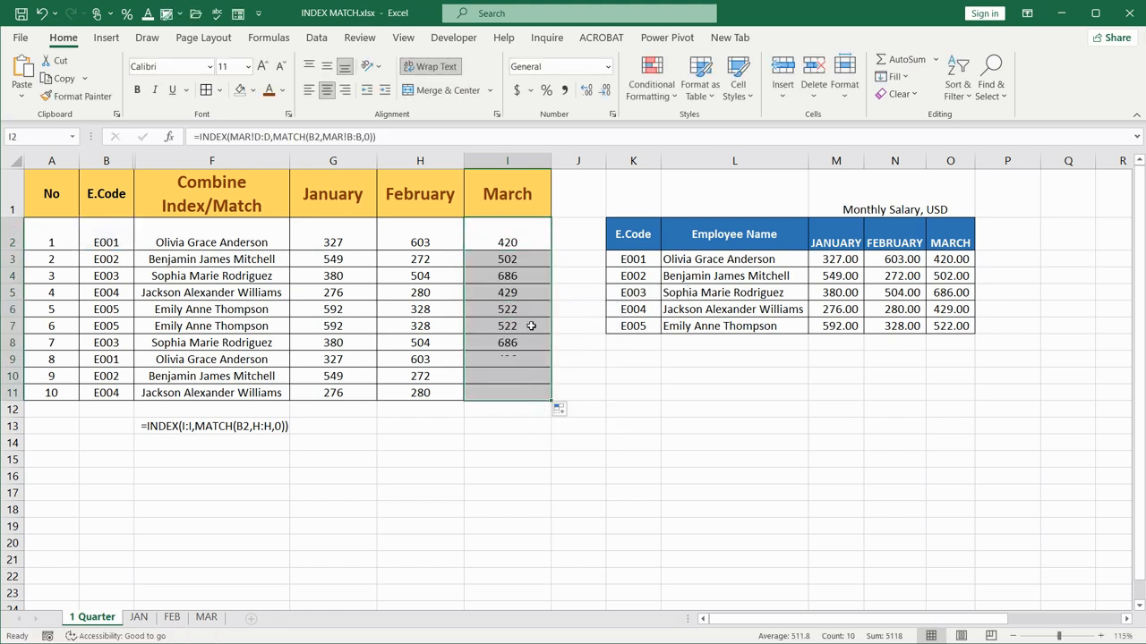
click(527, 260)
click(517, 338)
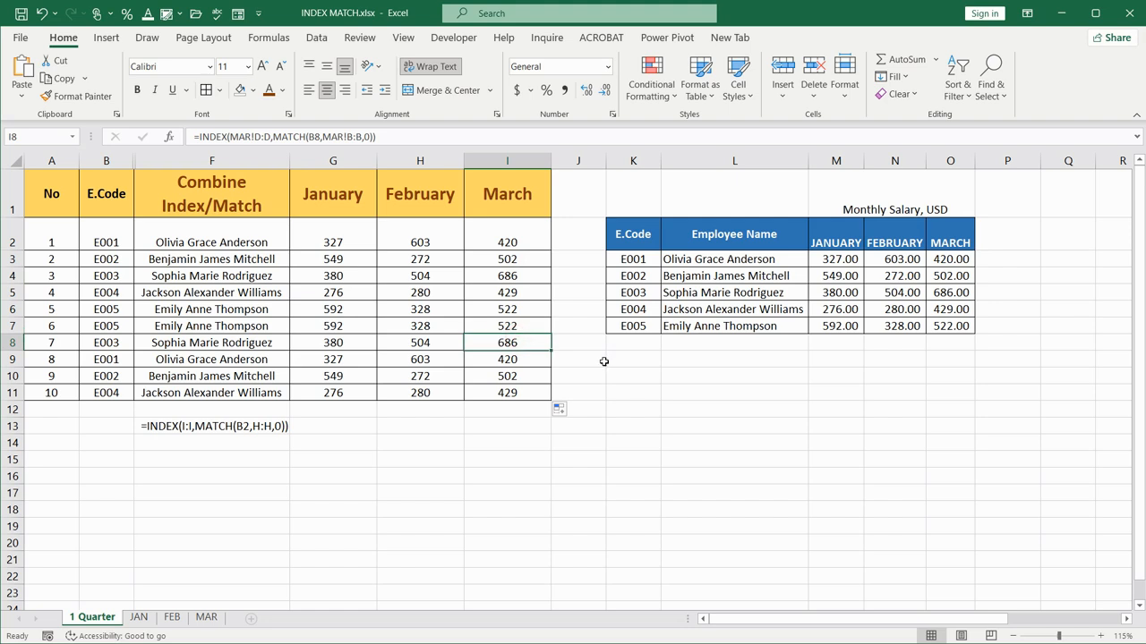